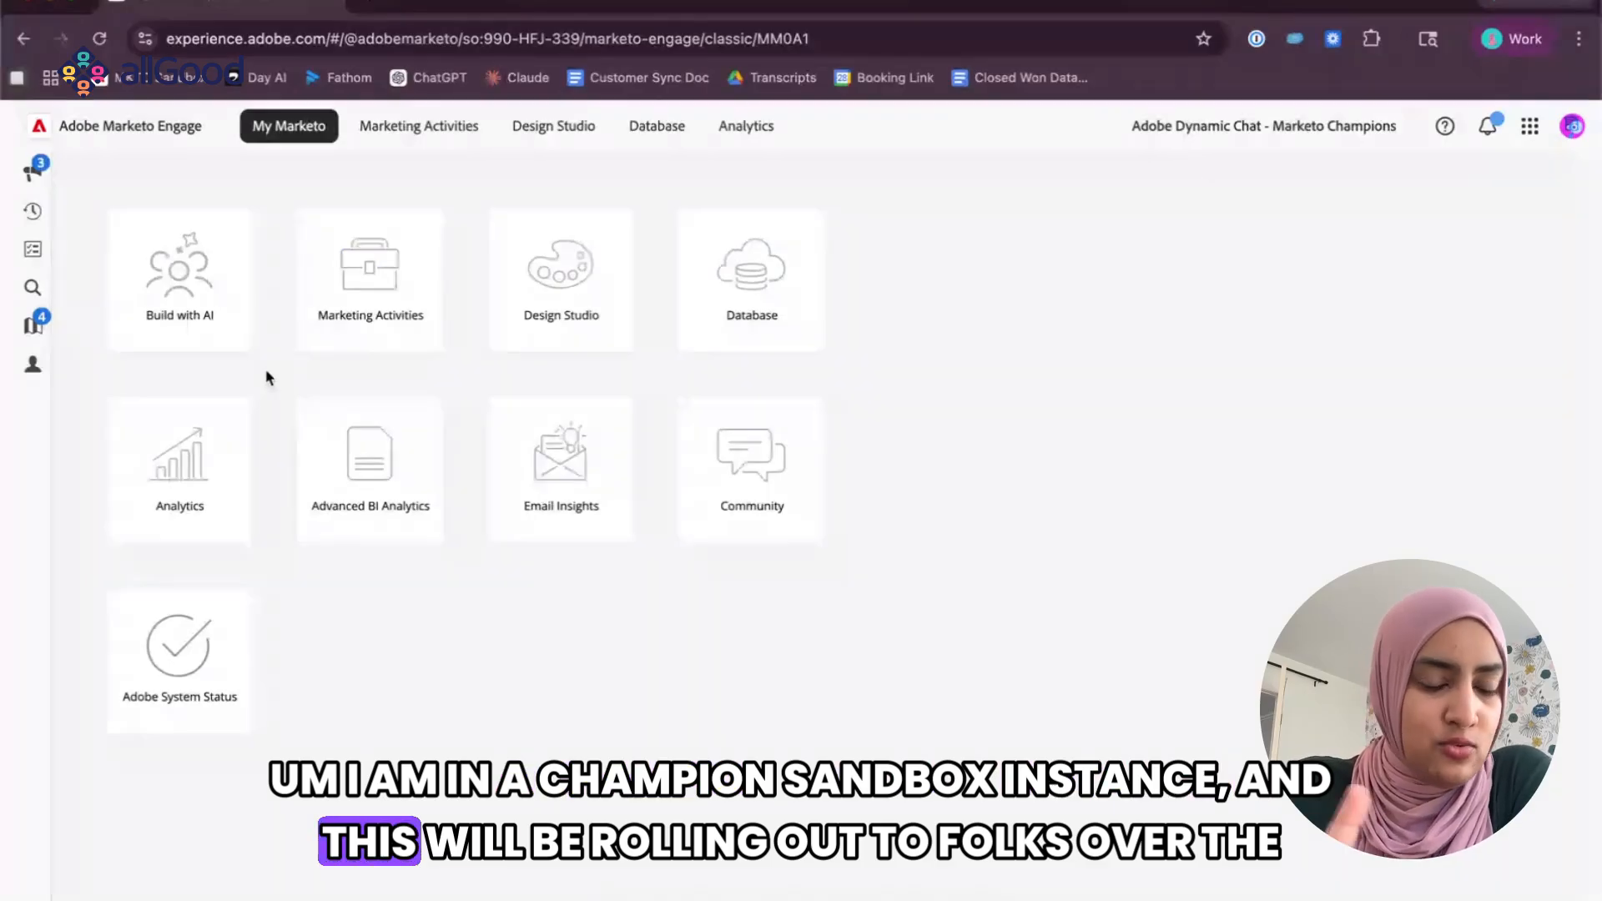
# Open Build with AI and start the Import Leads chat agent.
pyautogui.click(183, 293)
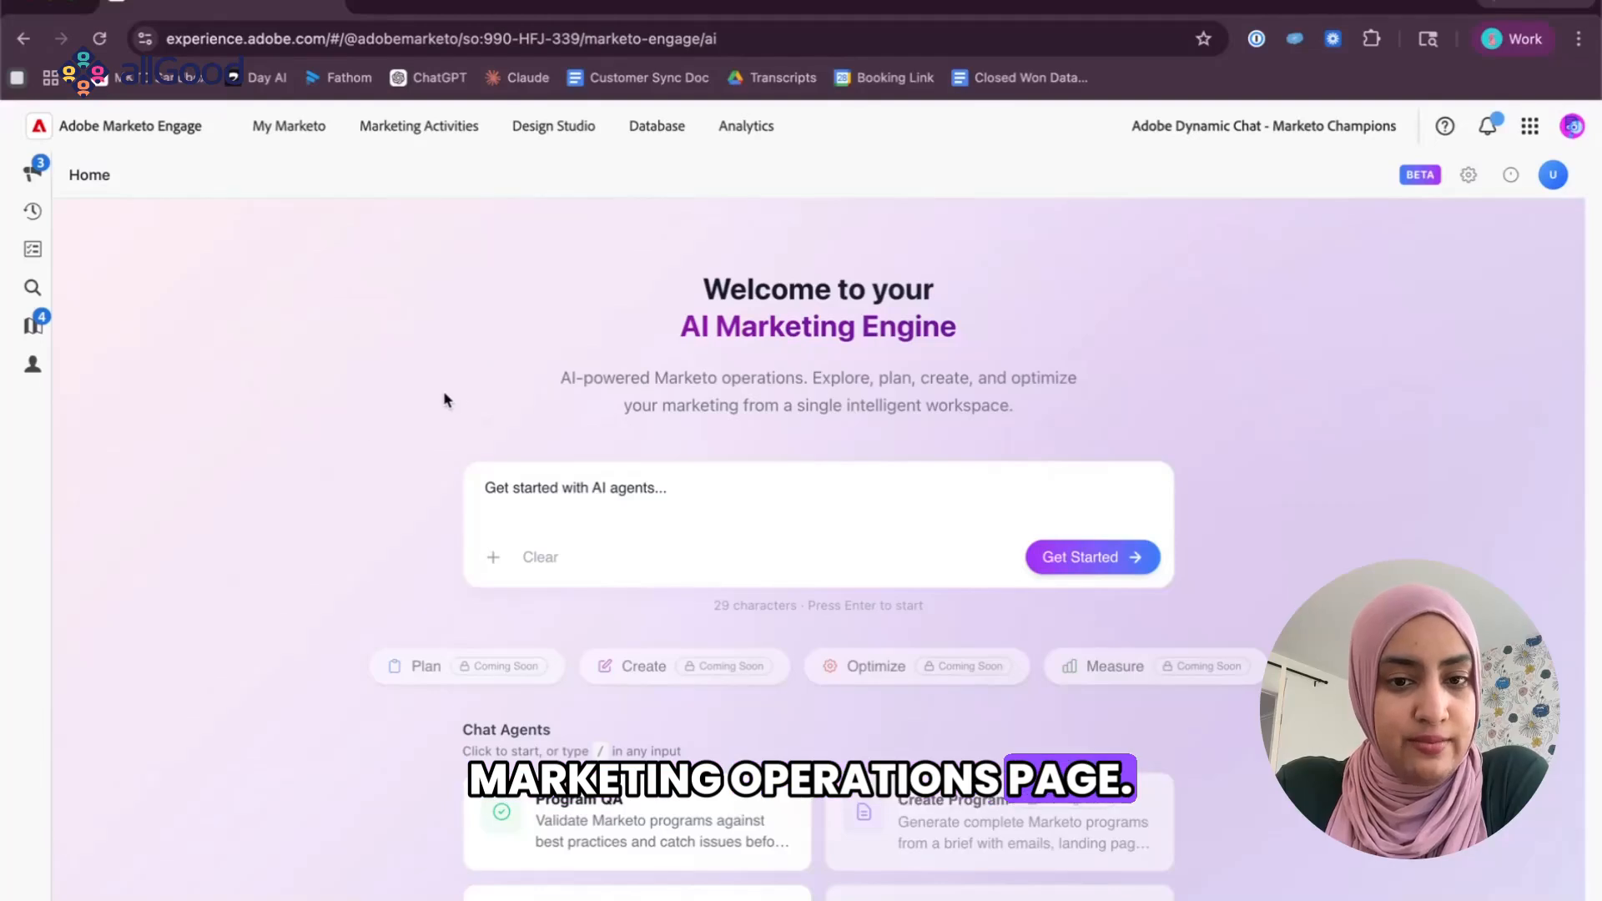
pyautogui.scroll(-3, 334, 425)
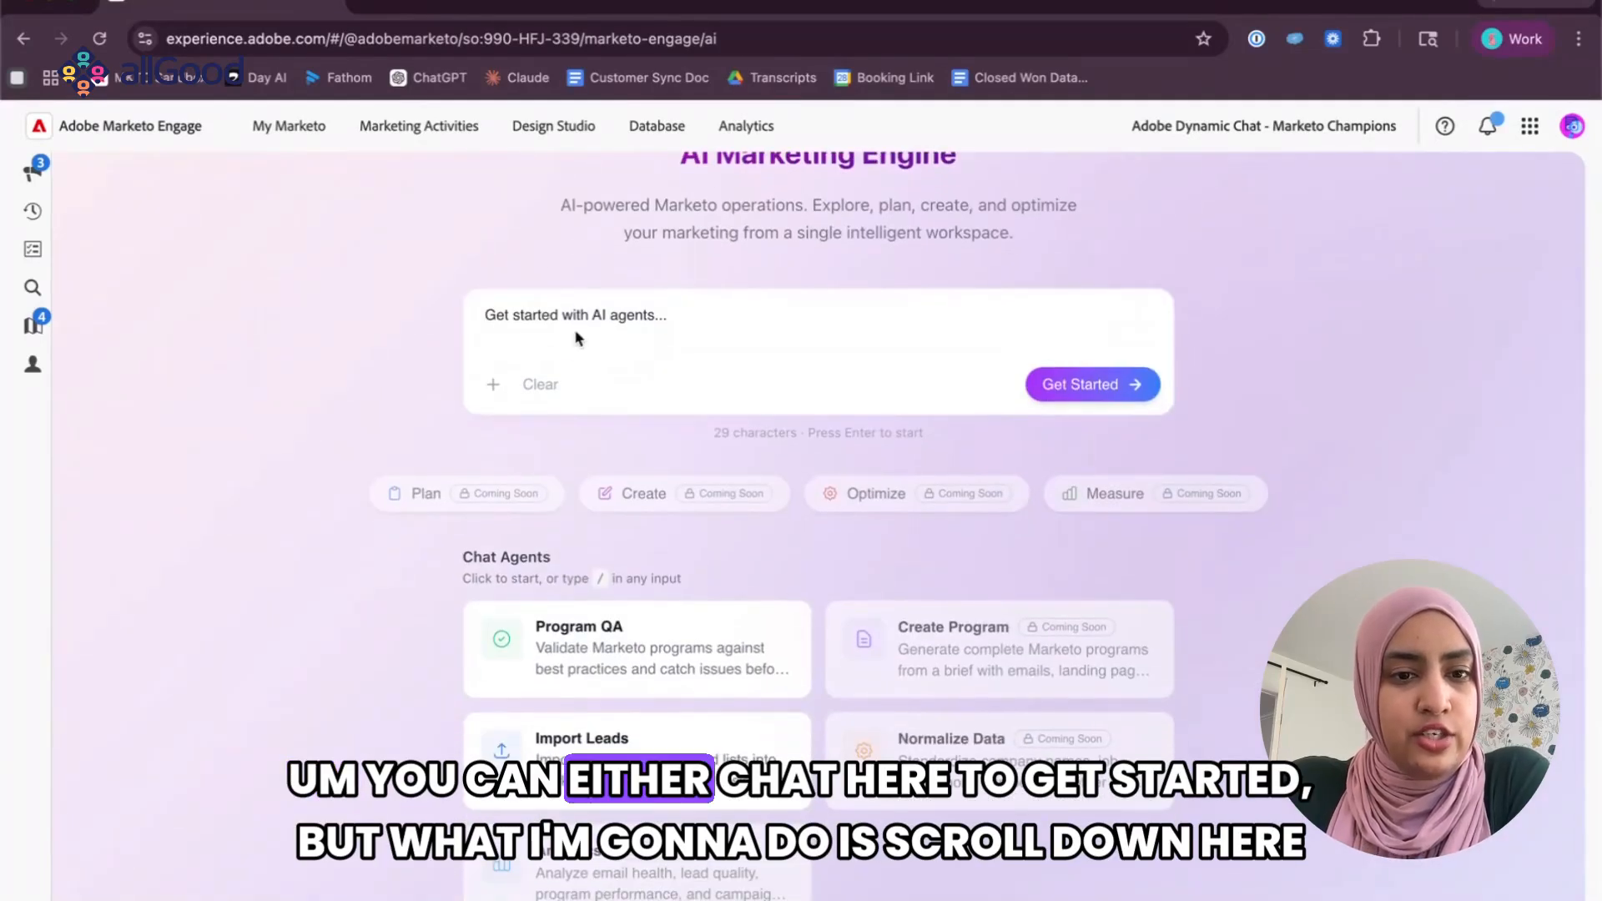
pyautogui.scroll(-2, 284, 409)
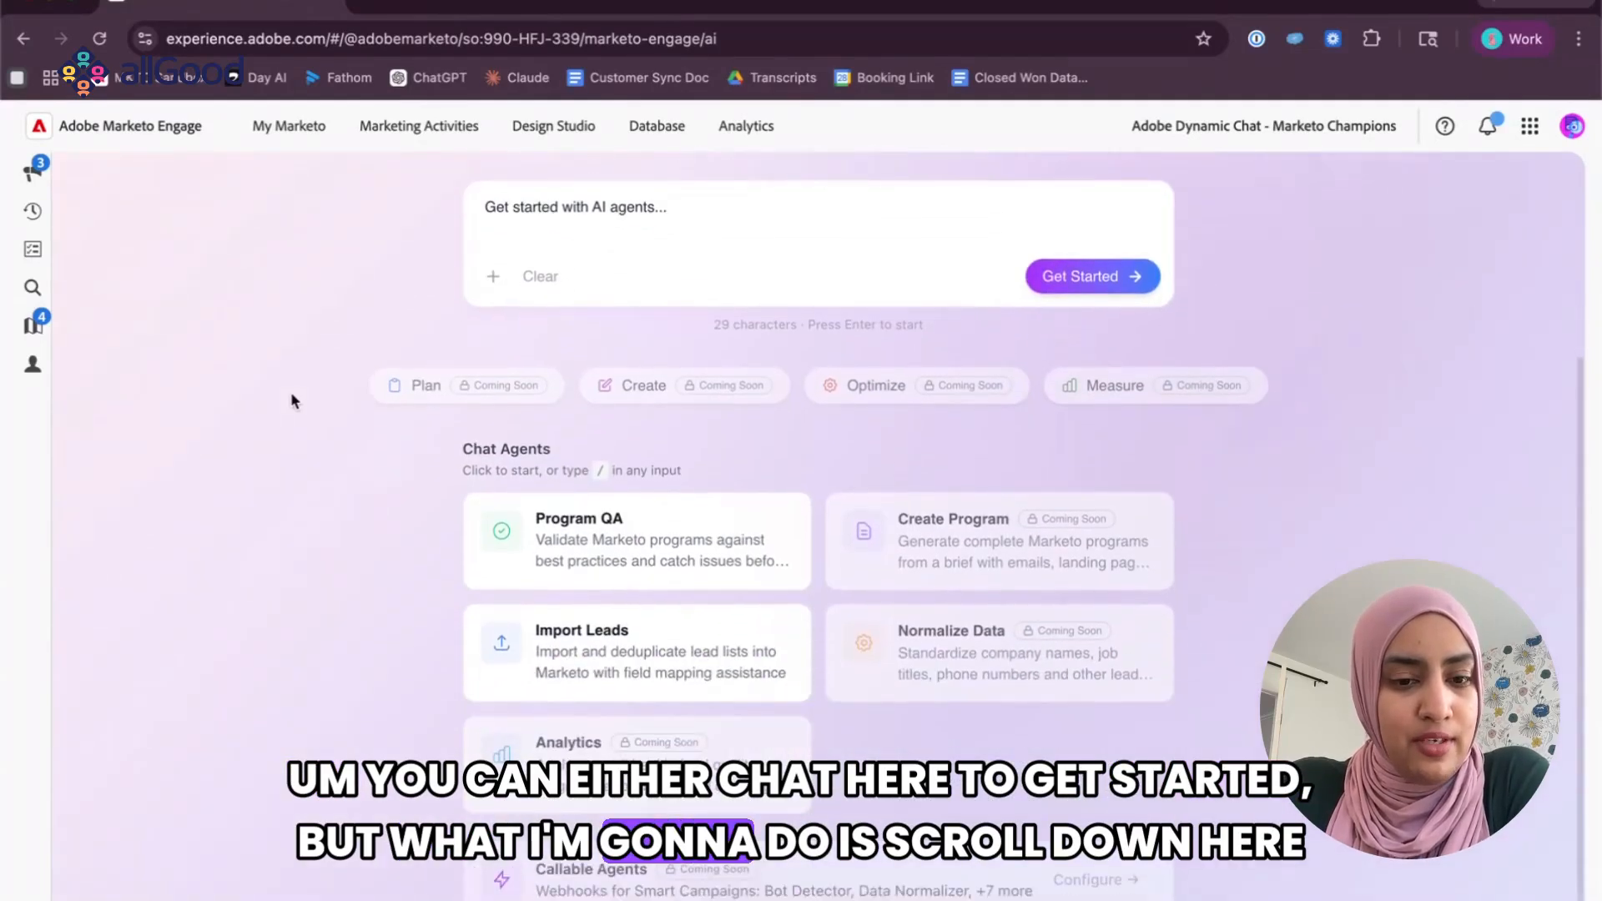
pyautogui.click(584, 626)
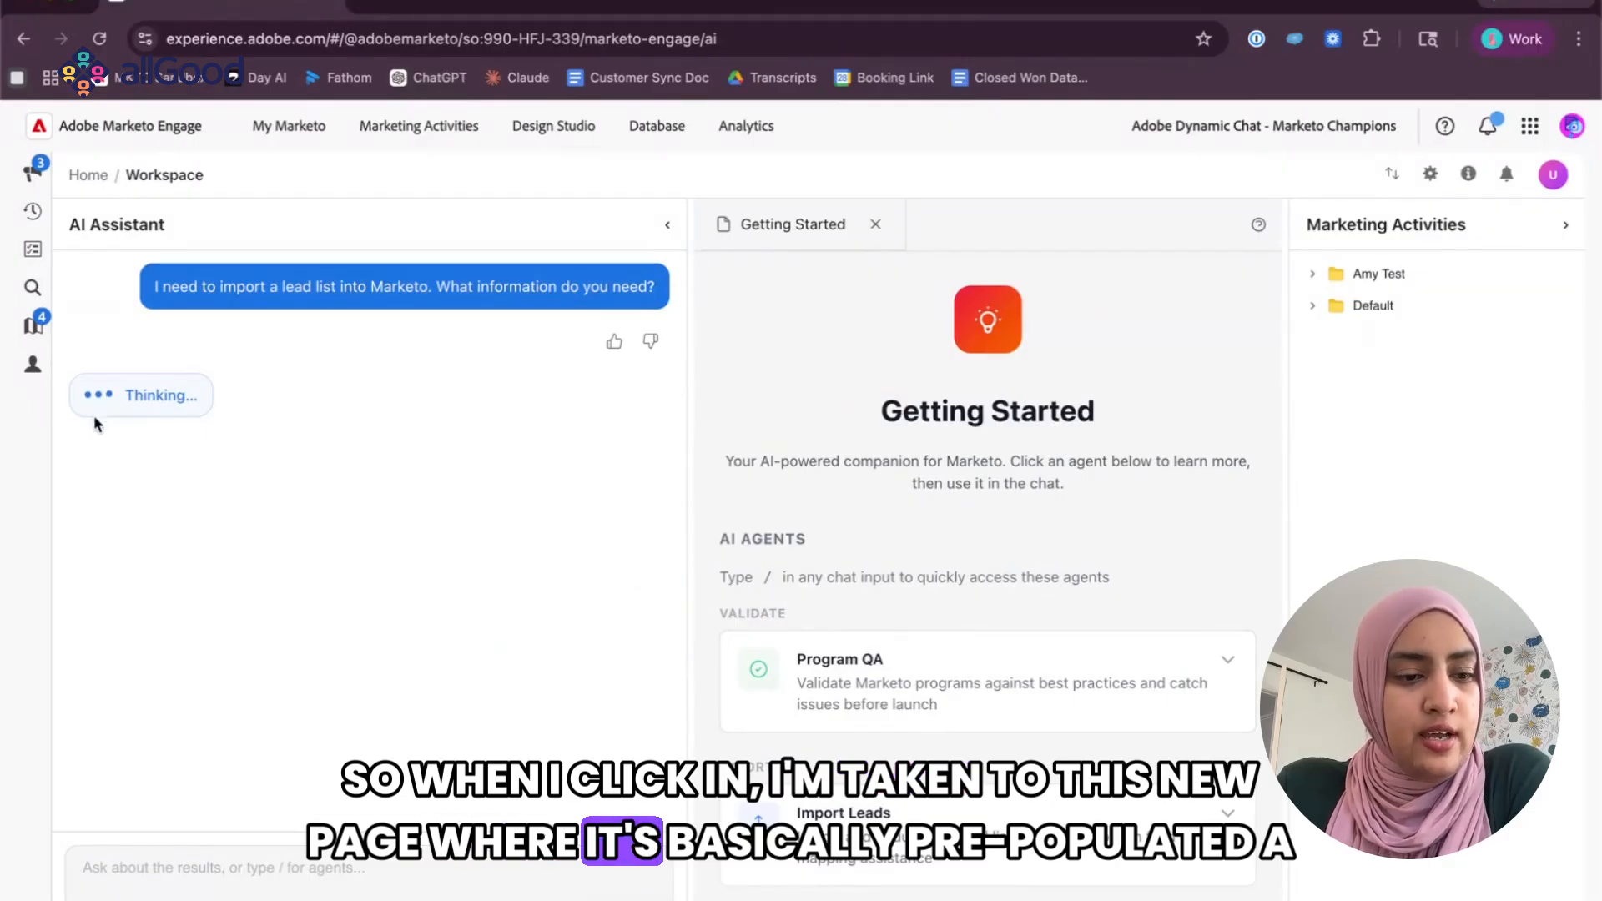
# Read the assistant's requirements for importing a lead list and look through the available AI agents.
pyautogui.moveTo(171, 292); pyautogui.dragTo(658, 288)
pyautogui.click(362, 407)
pyautogui.scroll(1, 360, 408)
pyautogui.scroll(-1, 360, 408)
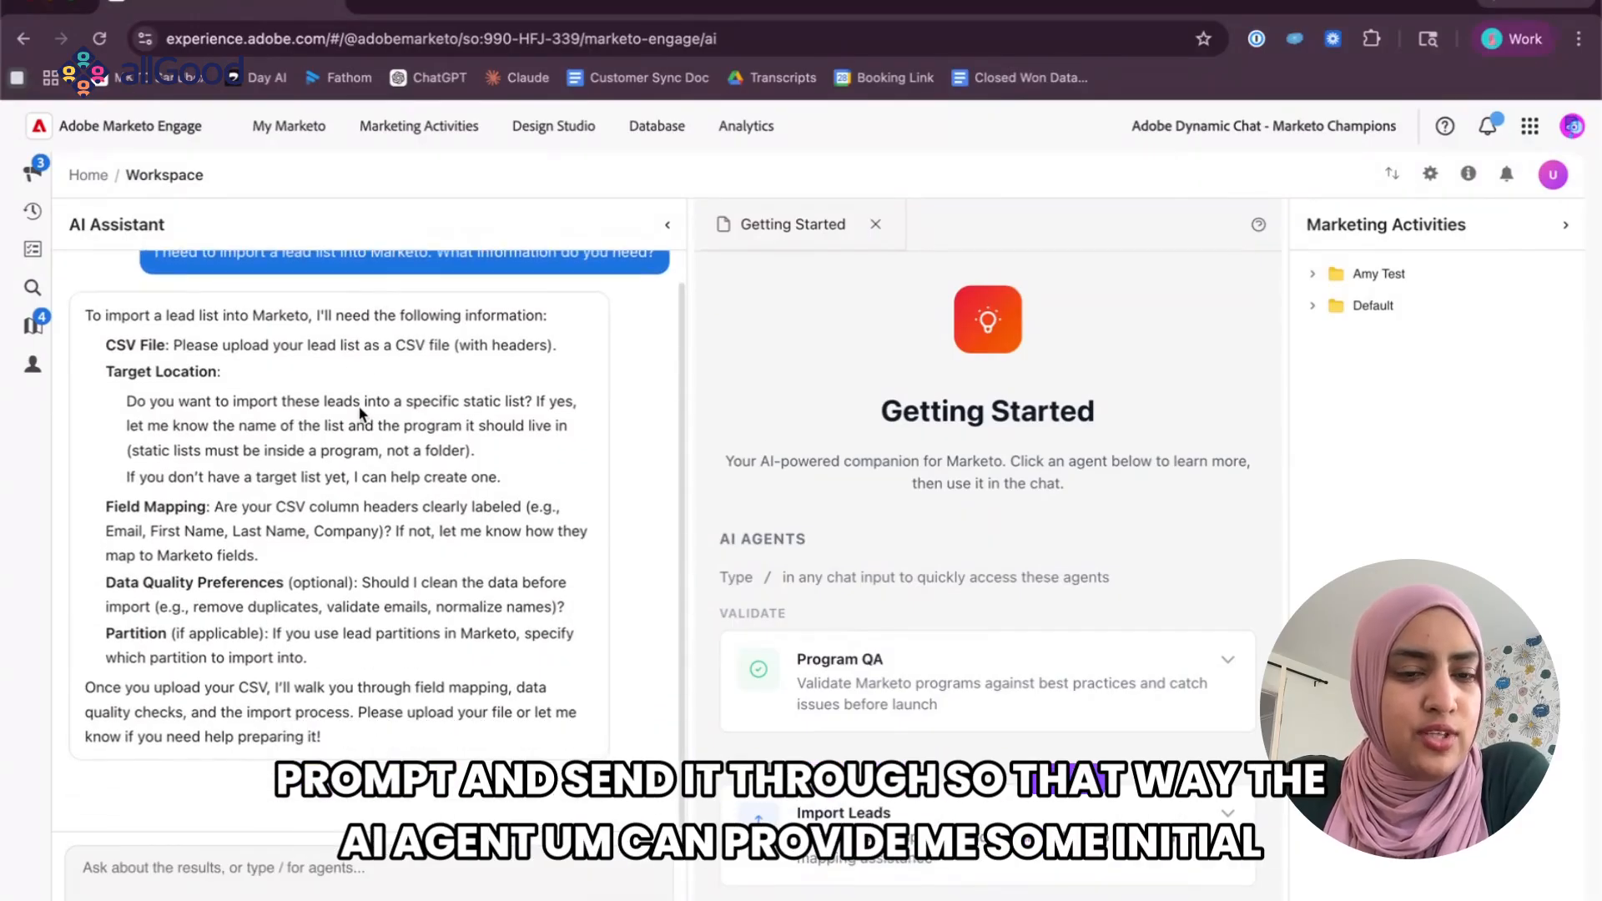
pyautogui.moveTo(82, 315); pyautogui.dragTo(325, 743)
pyautogui.click(272, 532)
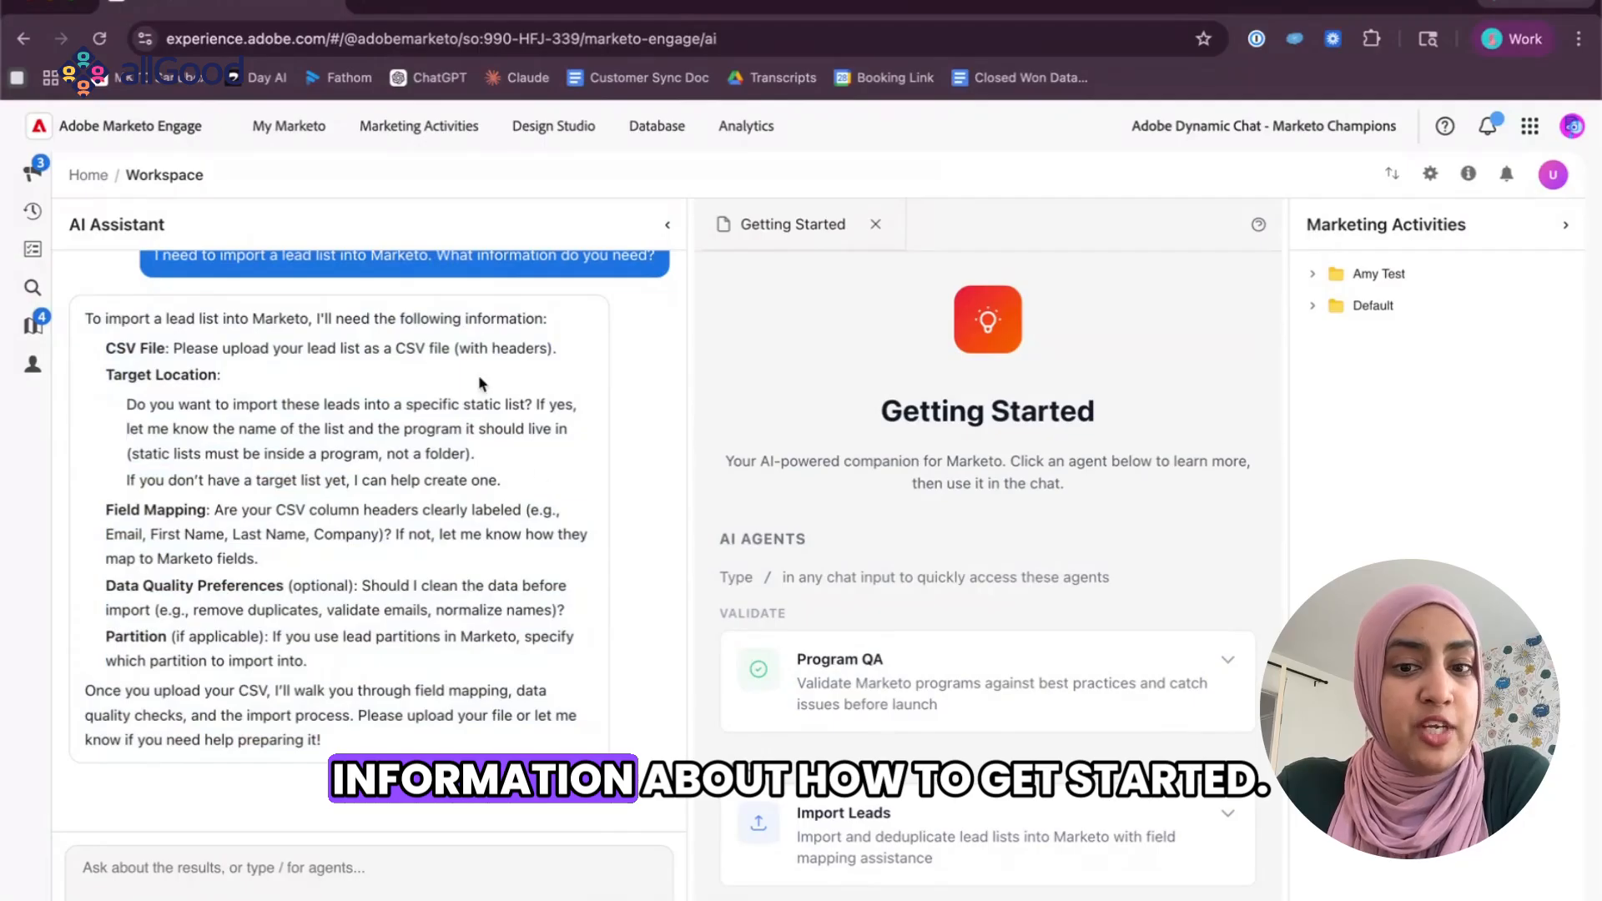
pyautogui.scroll(-8, 994, 482)
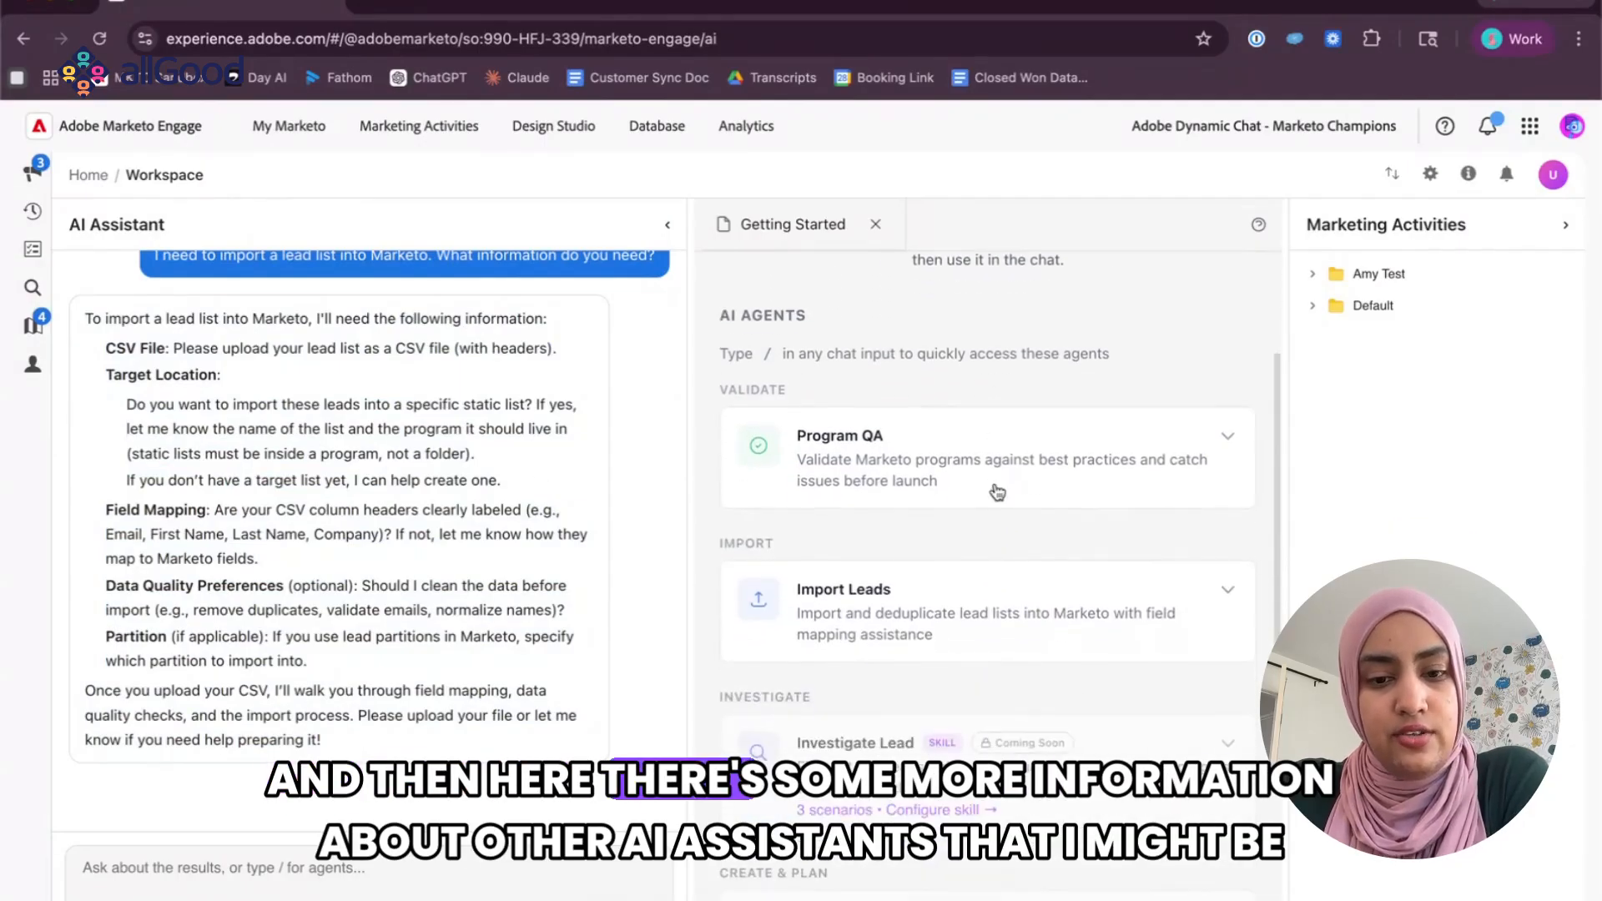
pyautogui.scroll(-3, 960, 465)
pyautogui.scroll(12, 959, 466)
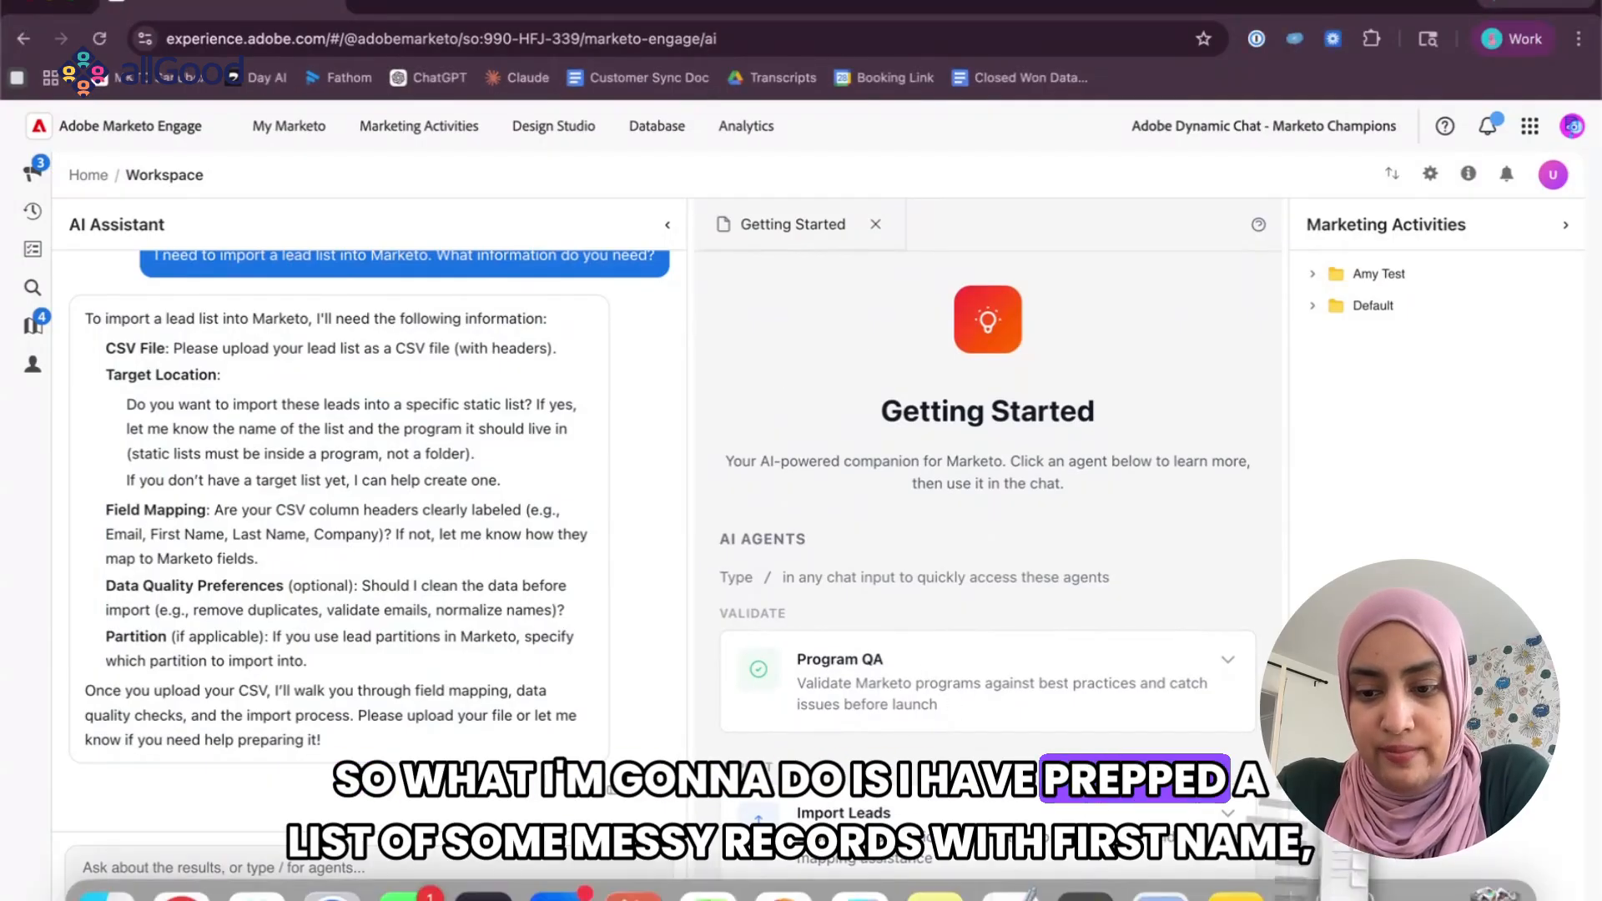
# Switch to Excel and inspect the phone, name, company, email and title columns of the scooby_doo_records_messy list for inconsistent formatting.
pyautogui.click(1344, 897)
pyautogui.click(1365, 542)
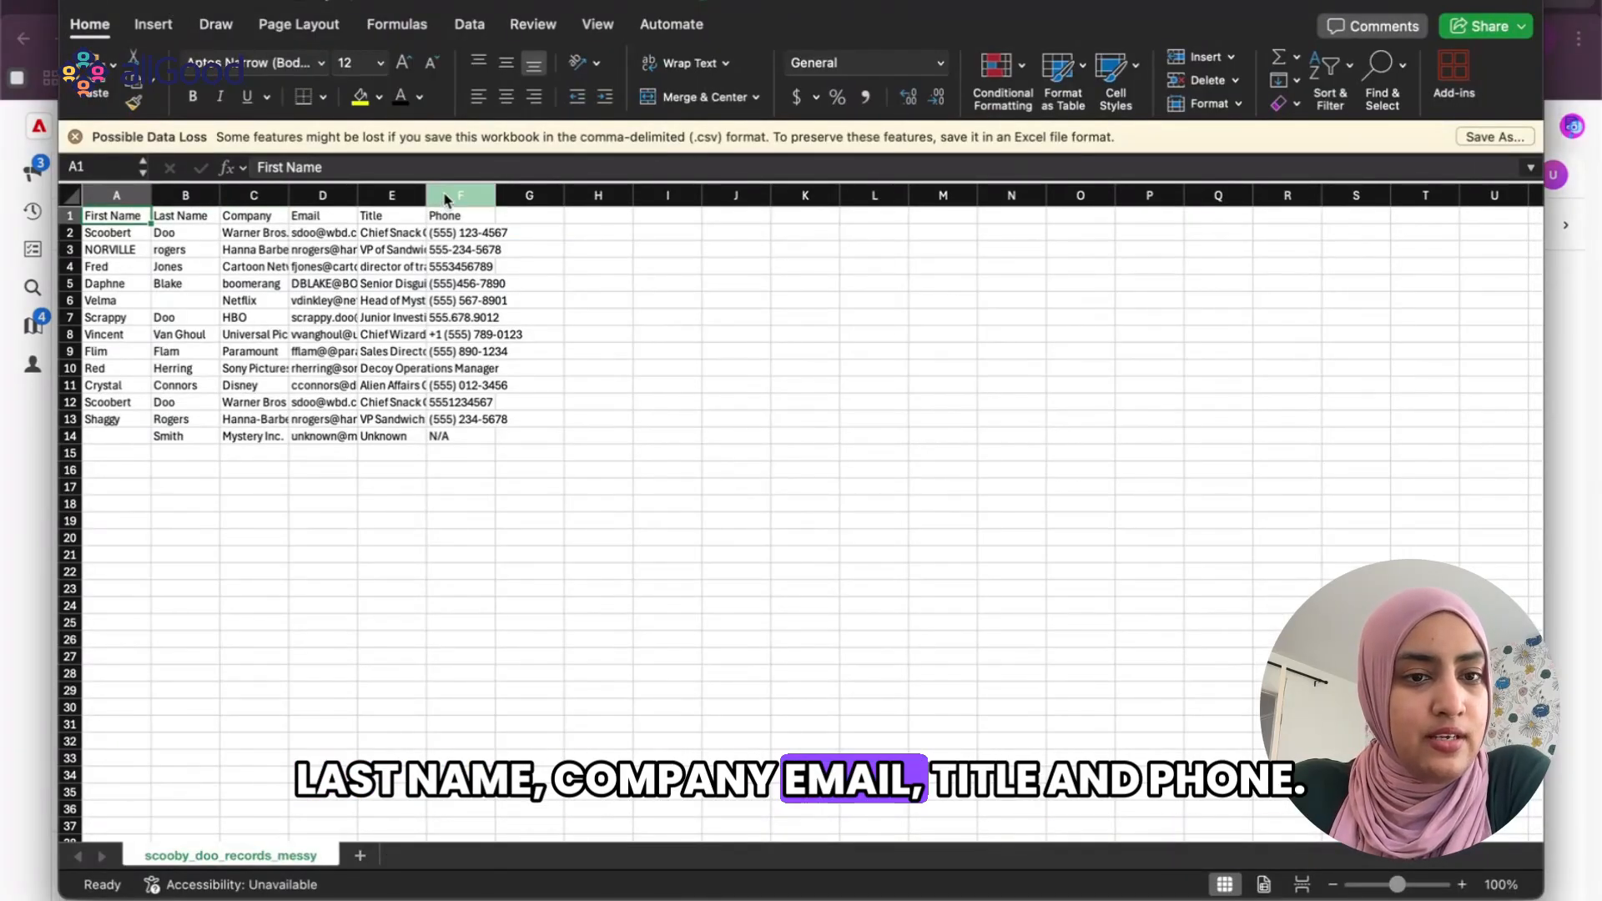
pyautogui.moveTo(463, 234); pyautogui.dragTo(457, 421)
pyautogui.moveTo(116, 235); pyautogui.dragTo(186, 440)
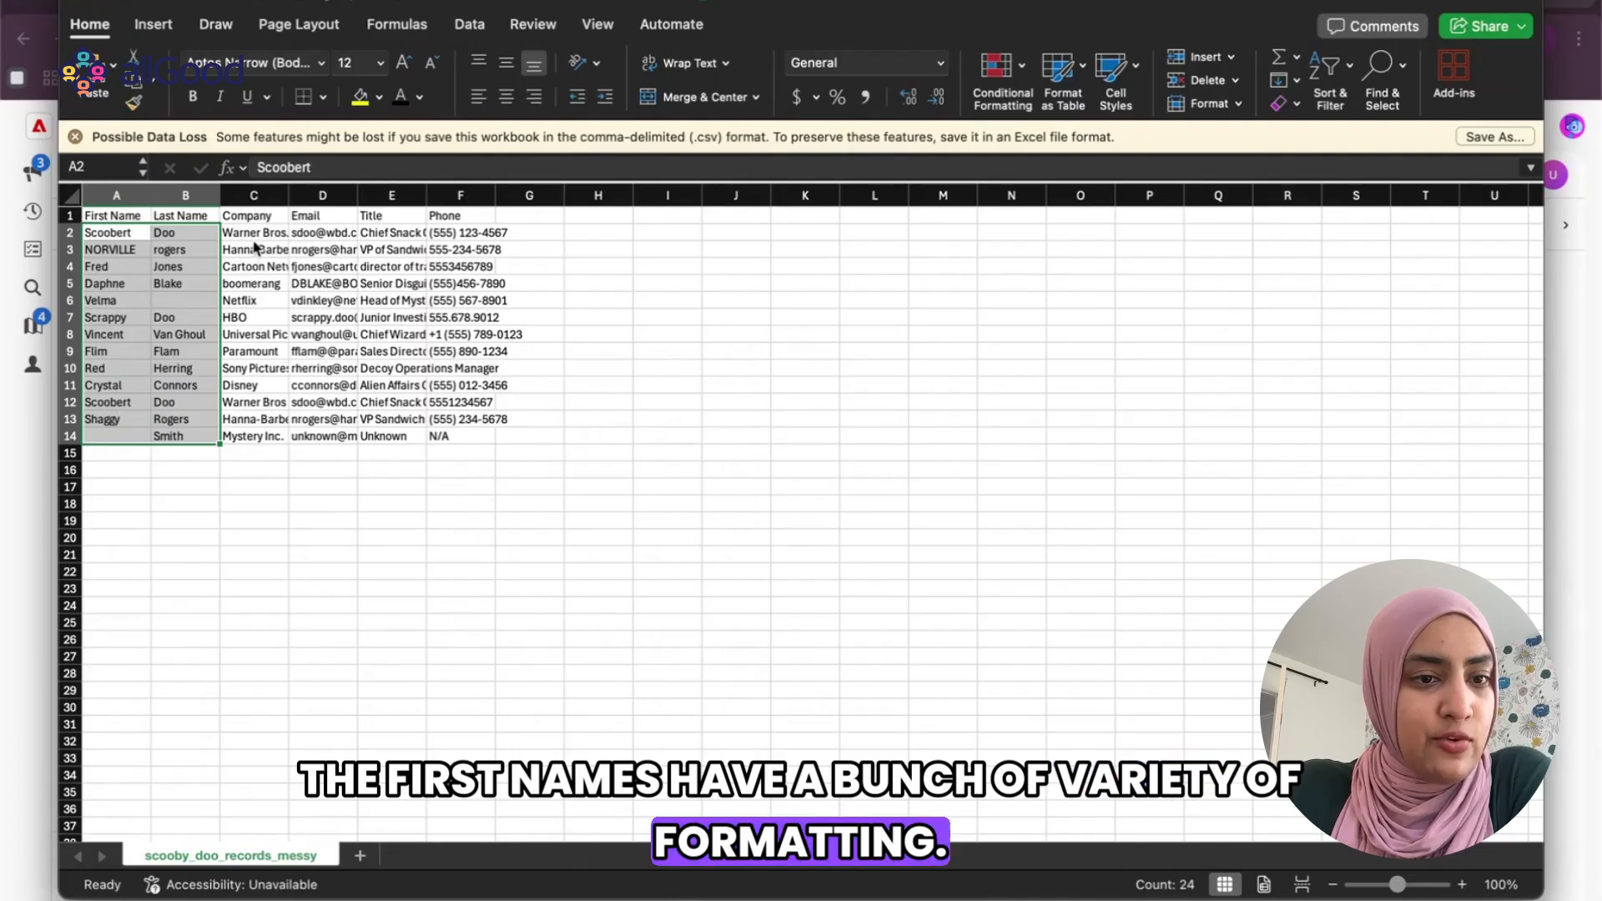
pyautogui.moveTo(251, 234); pyautogui.dragTo(269, 420)
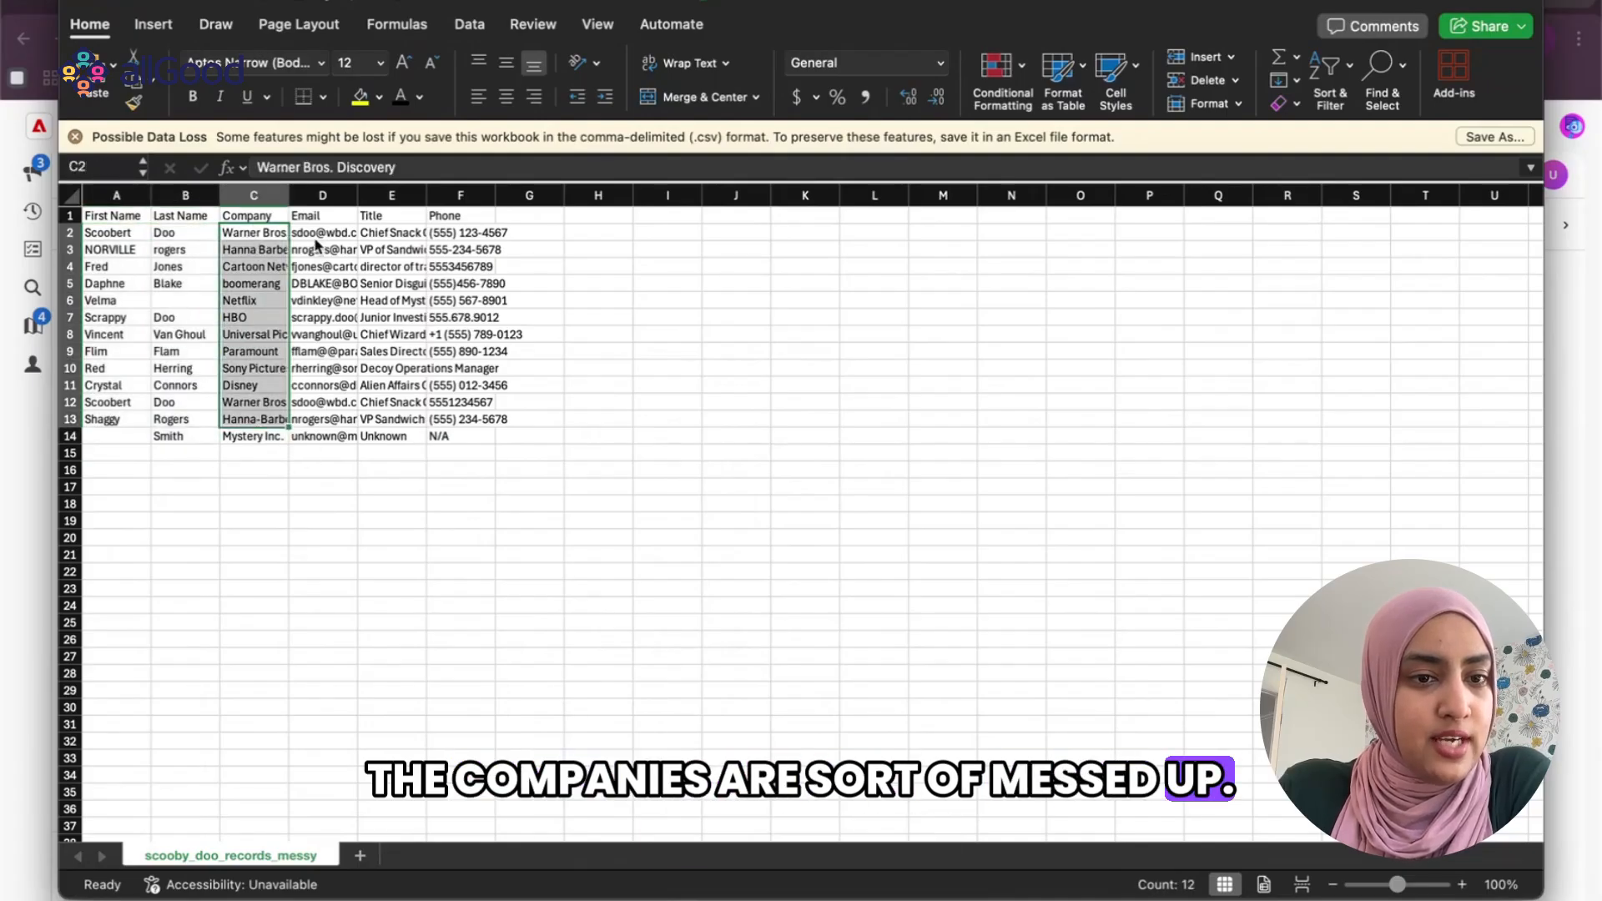
pyautogui.moveTo(322, 234); pyautogui.dragTo(325, 421)
pyautogui.moveTo(391, 234); pyautogui.dragTo(397, 457)
# Return to Marketo Engage in the browser and upload scooby_doo_records_messy.csv from Downloads to the AI Assistant chat.
pyautogui.press('super+Tab')
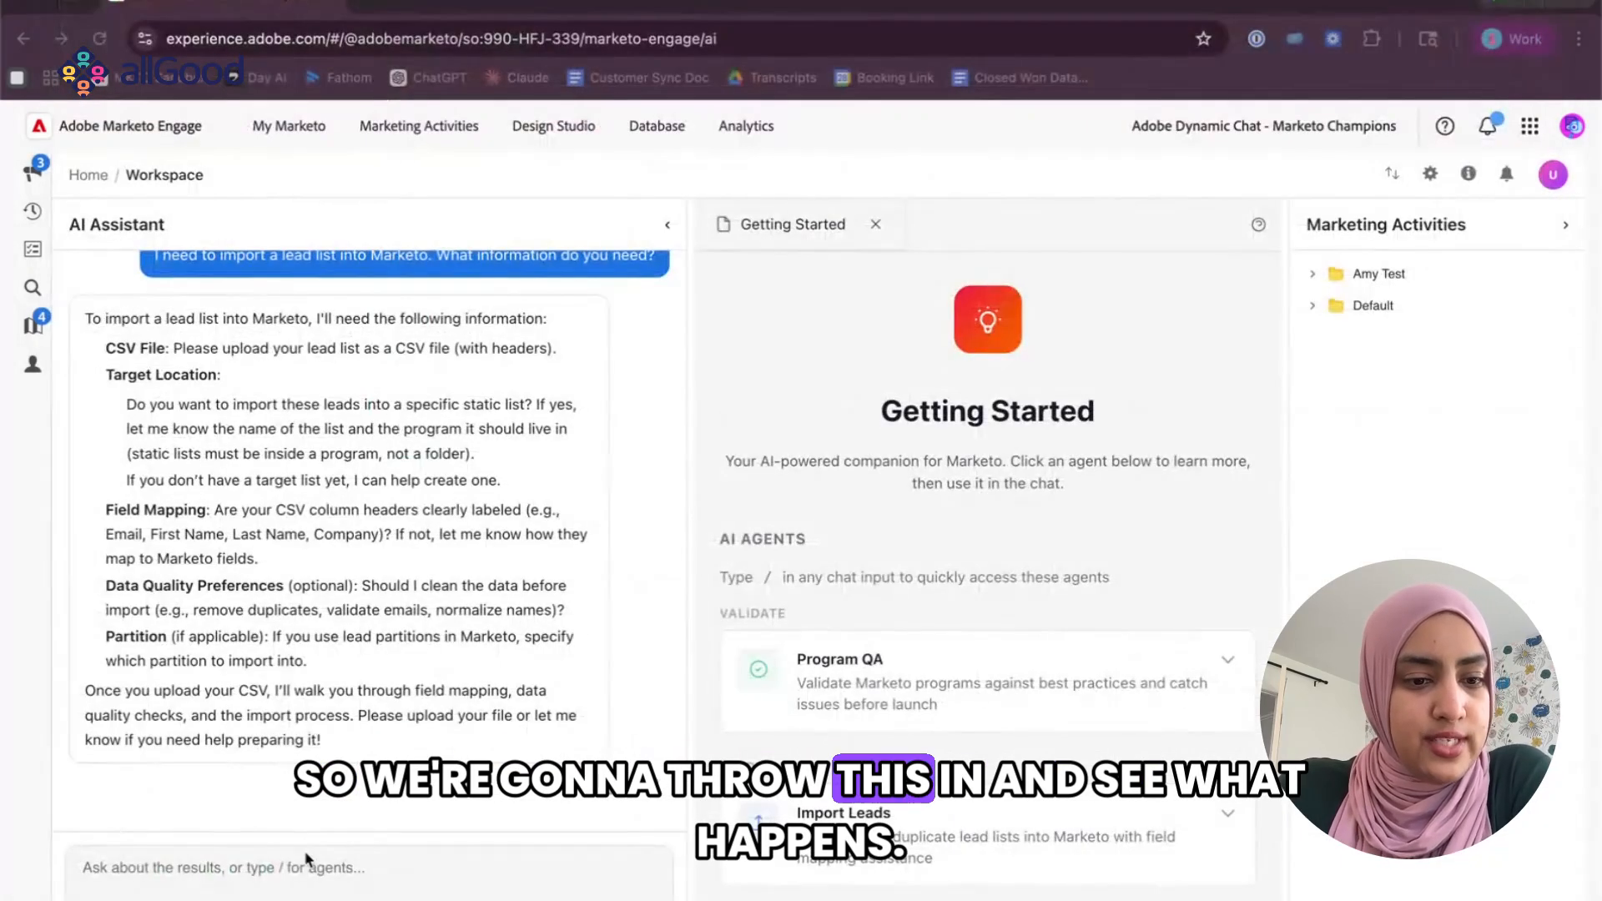
pyautogui.click(589, 899)
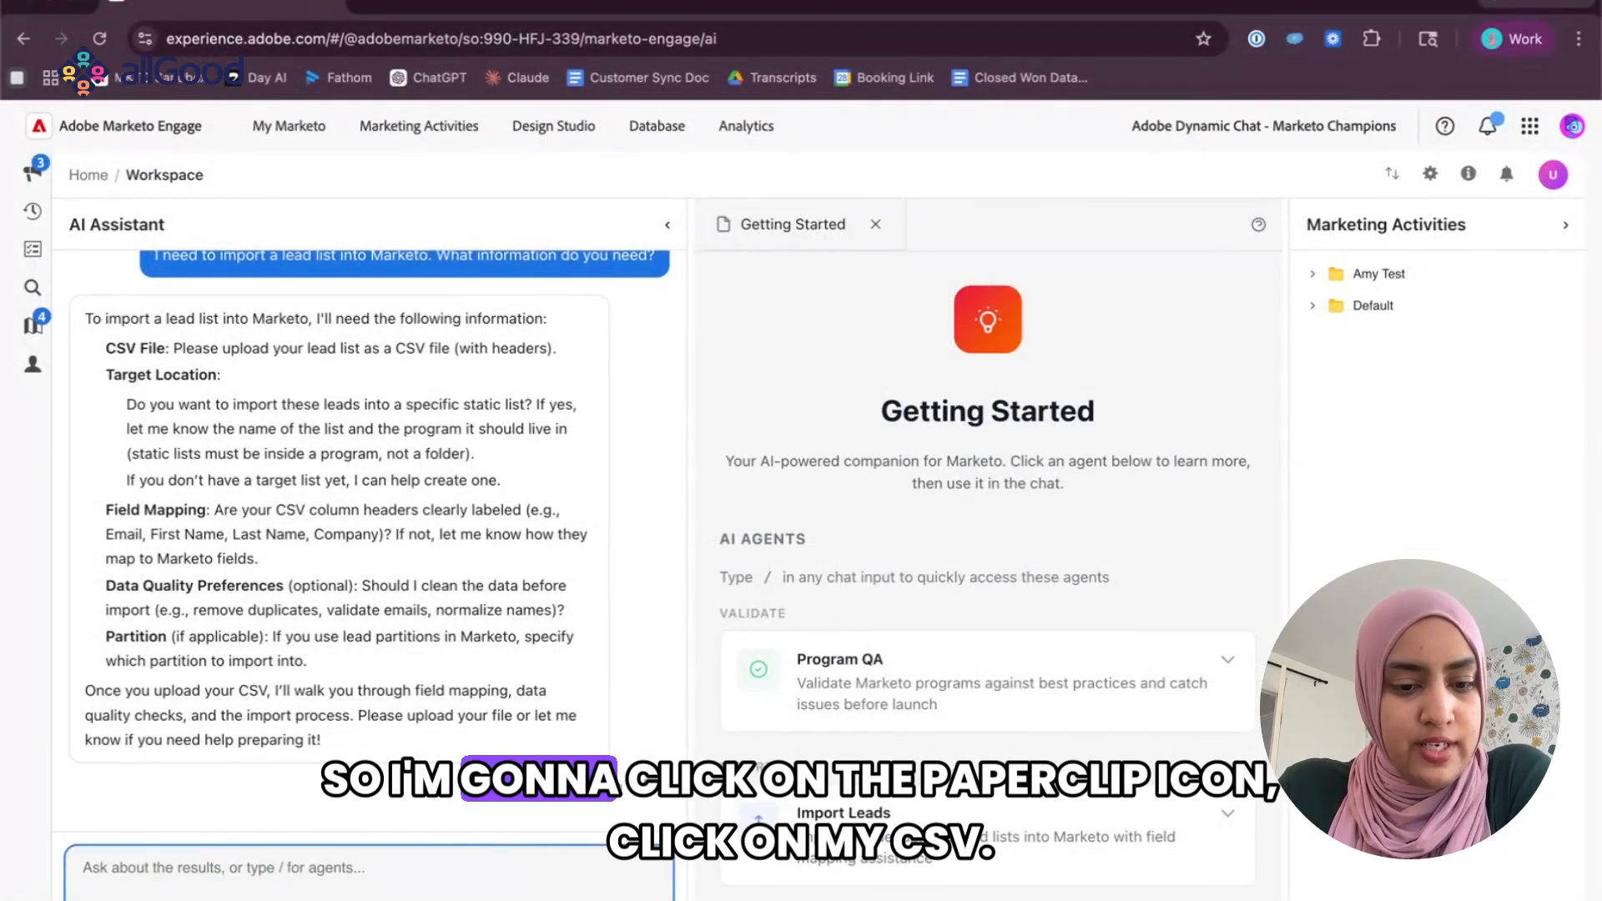
pyautogui.click(649, 413)
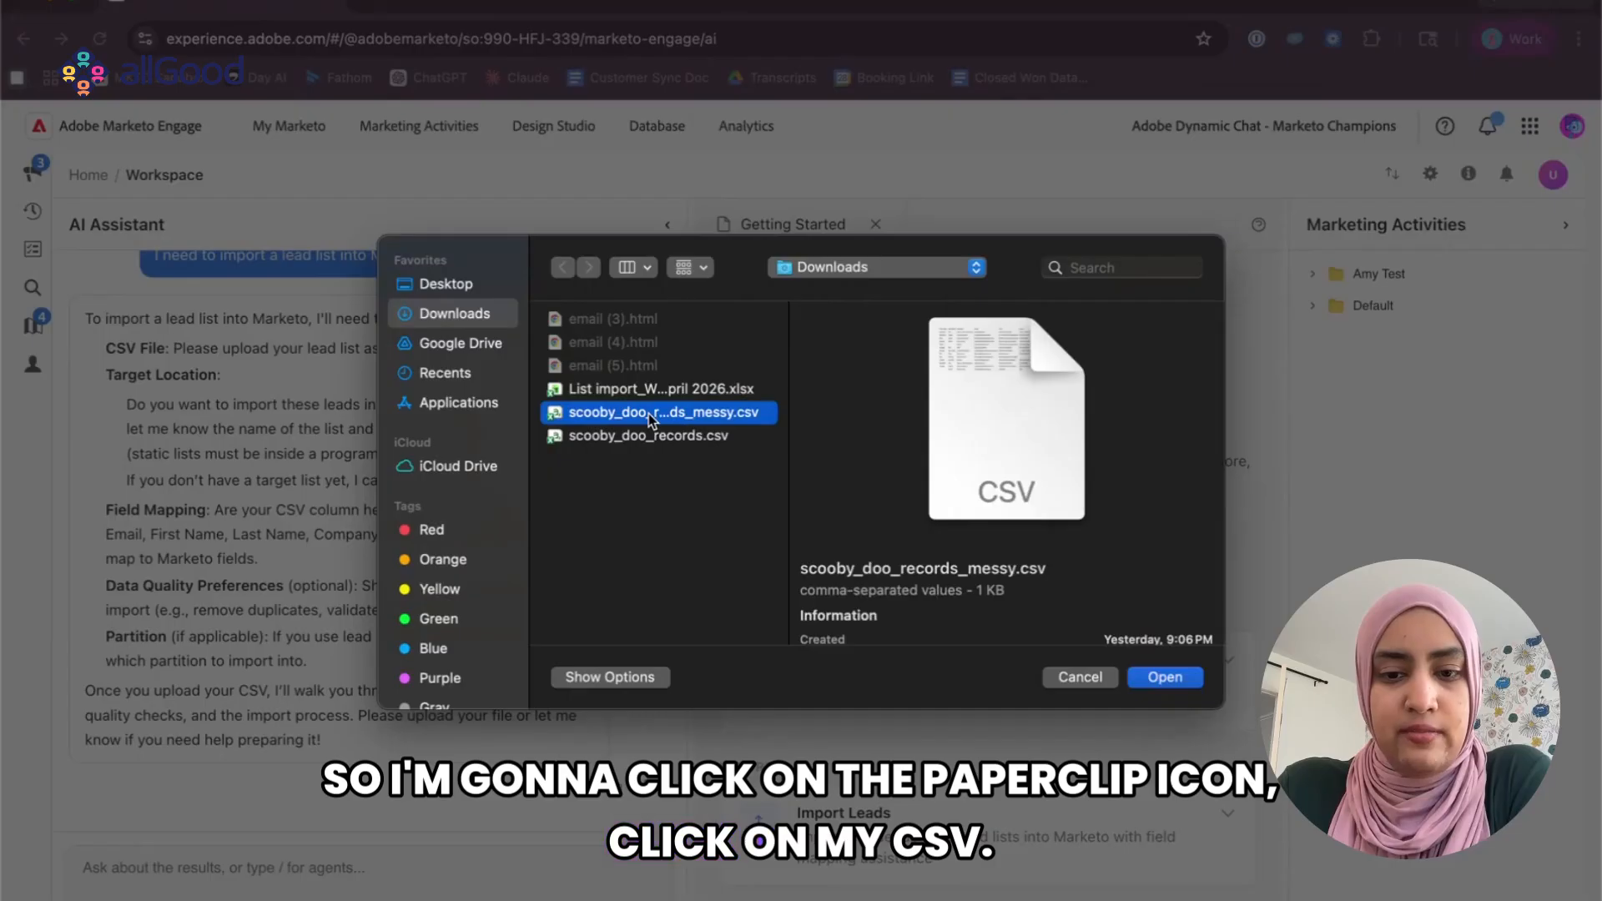
pyautogui.doubleClick(648, 413)
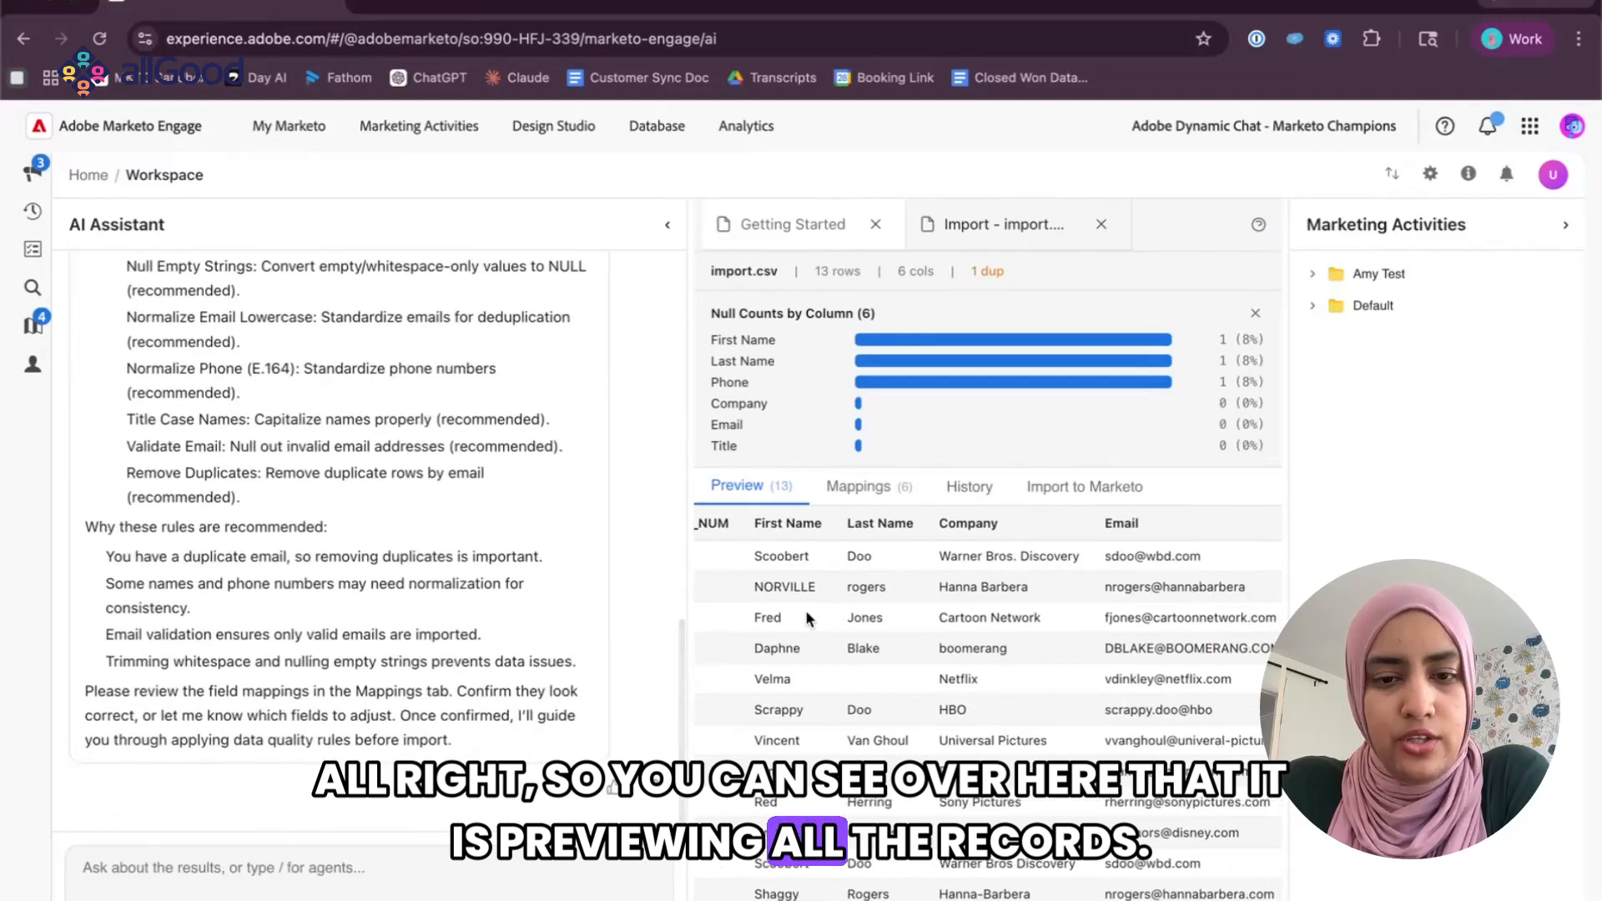
# Show the import's field mappings and widen the import pane to check the target field for each source column.
pyautogui.click(861, 488)
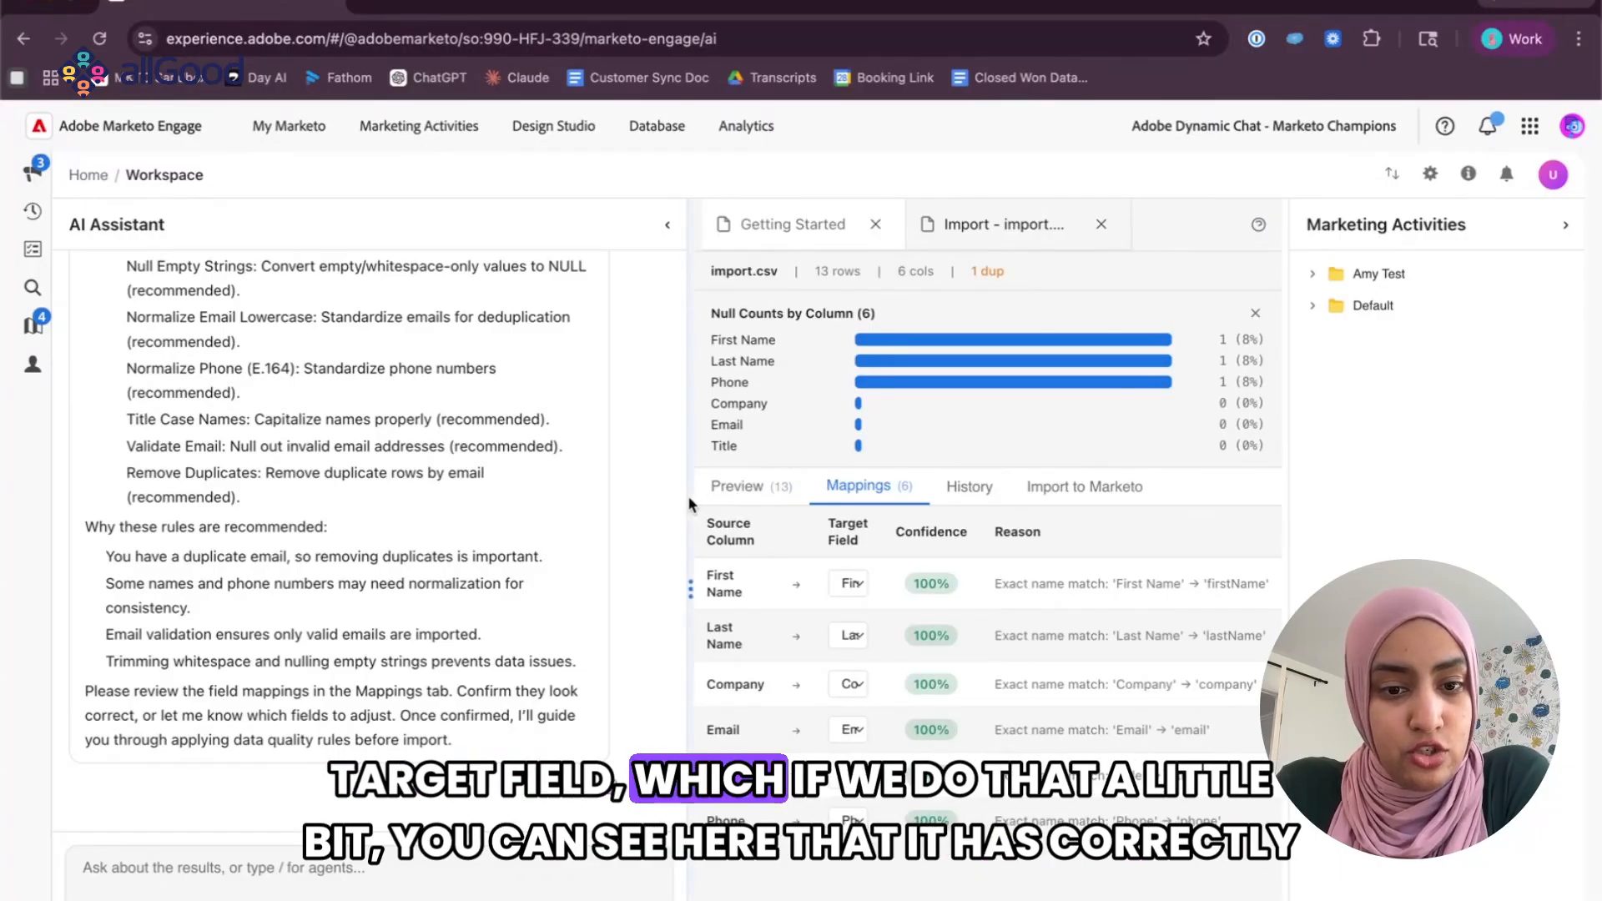
pyautogui.moveTo(690, 496); pyautogui.dragTo(475, 496)
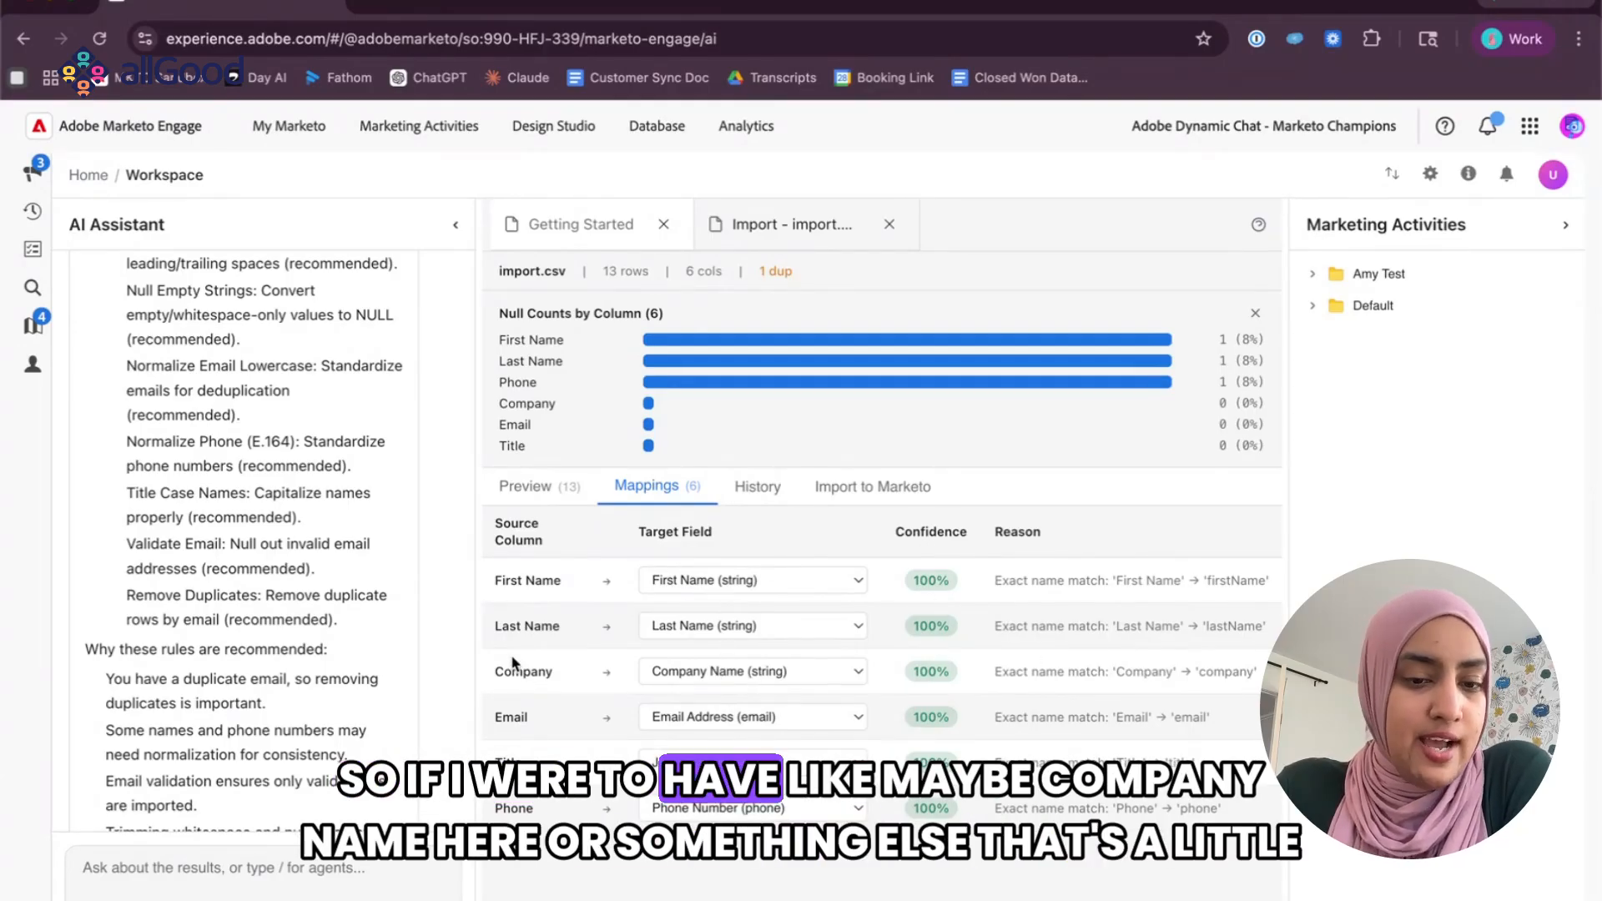
pyautogui.doubleClick(527, 672)
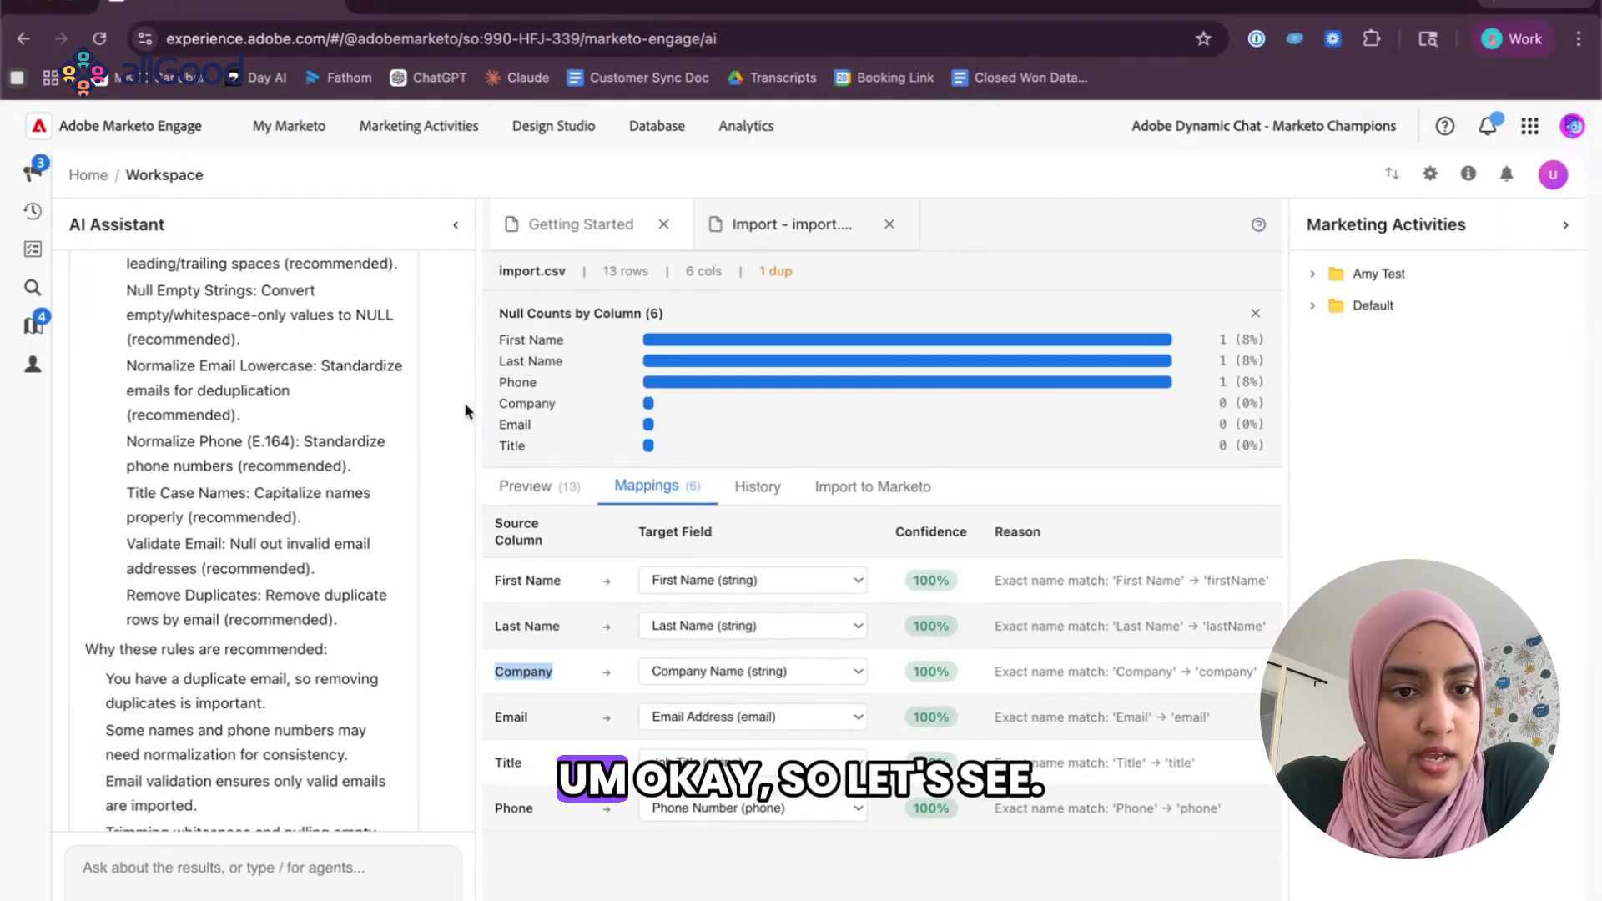
# Widen the AI Assistant pane and examine the import analysis summary and its available data quality rules.
pyautogui.moveTo(477, 404); pyautogui.dragTo(712, 401)
pyautogui.scroll(5, 338, 540)
pyautogui.scroll(-2, 286, 383)
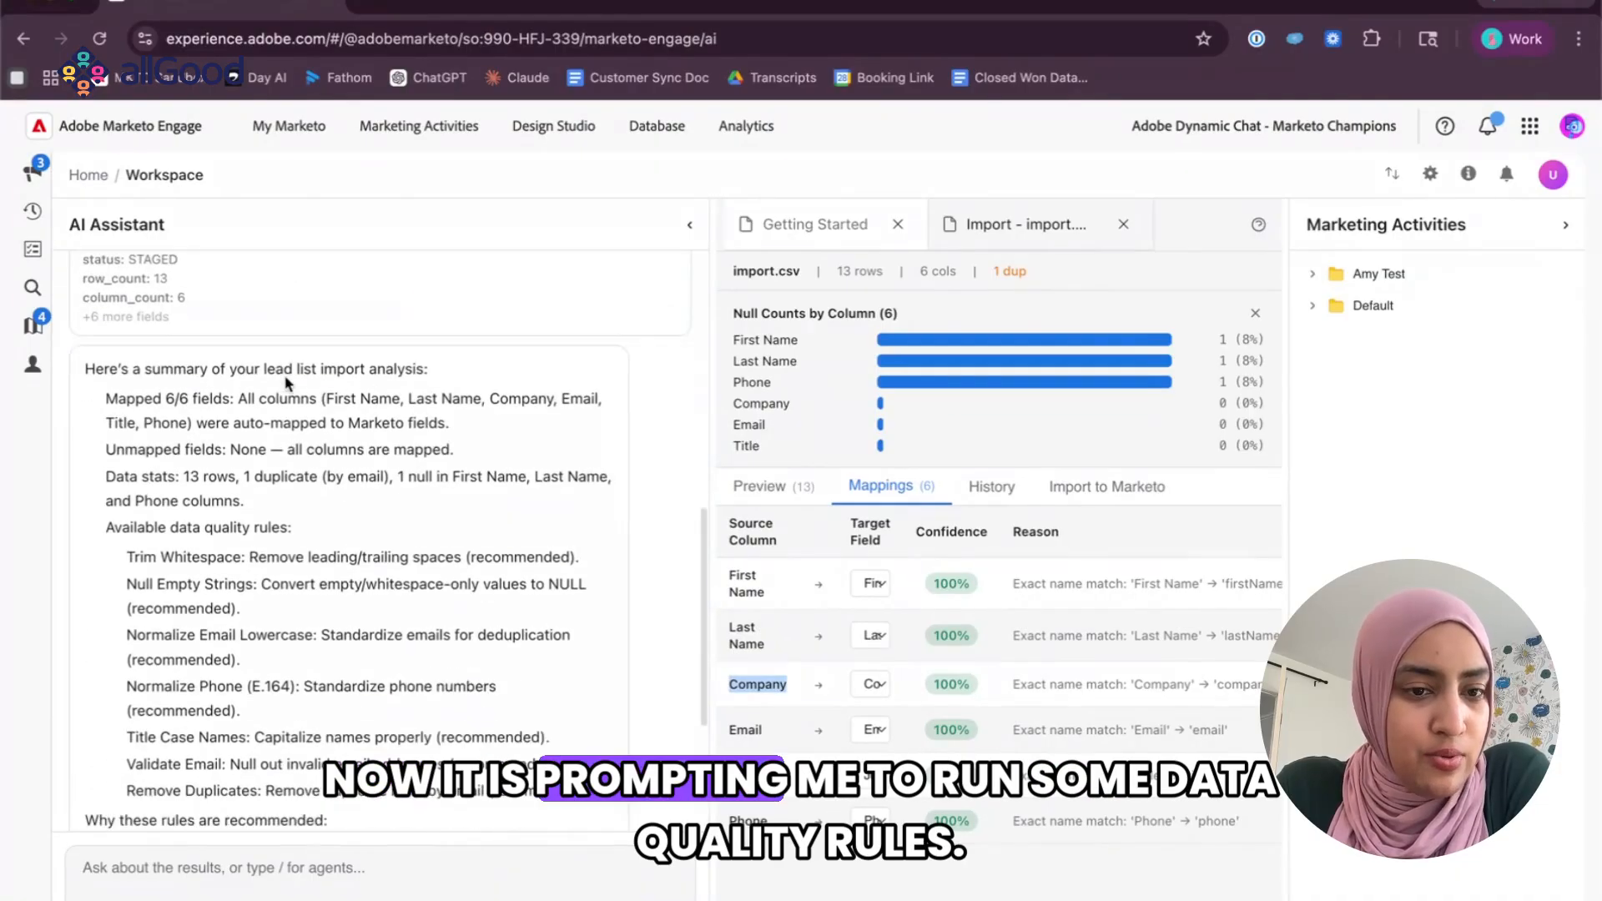
pyautogui.scroll(-3, 286, 383)
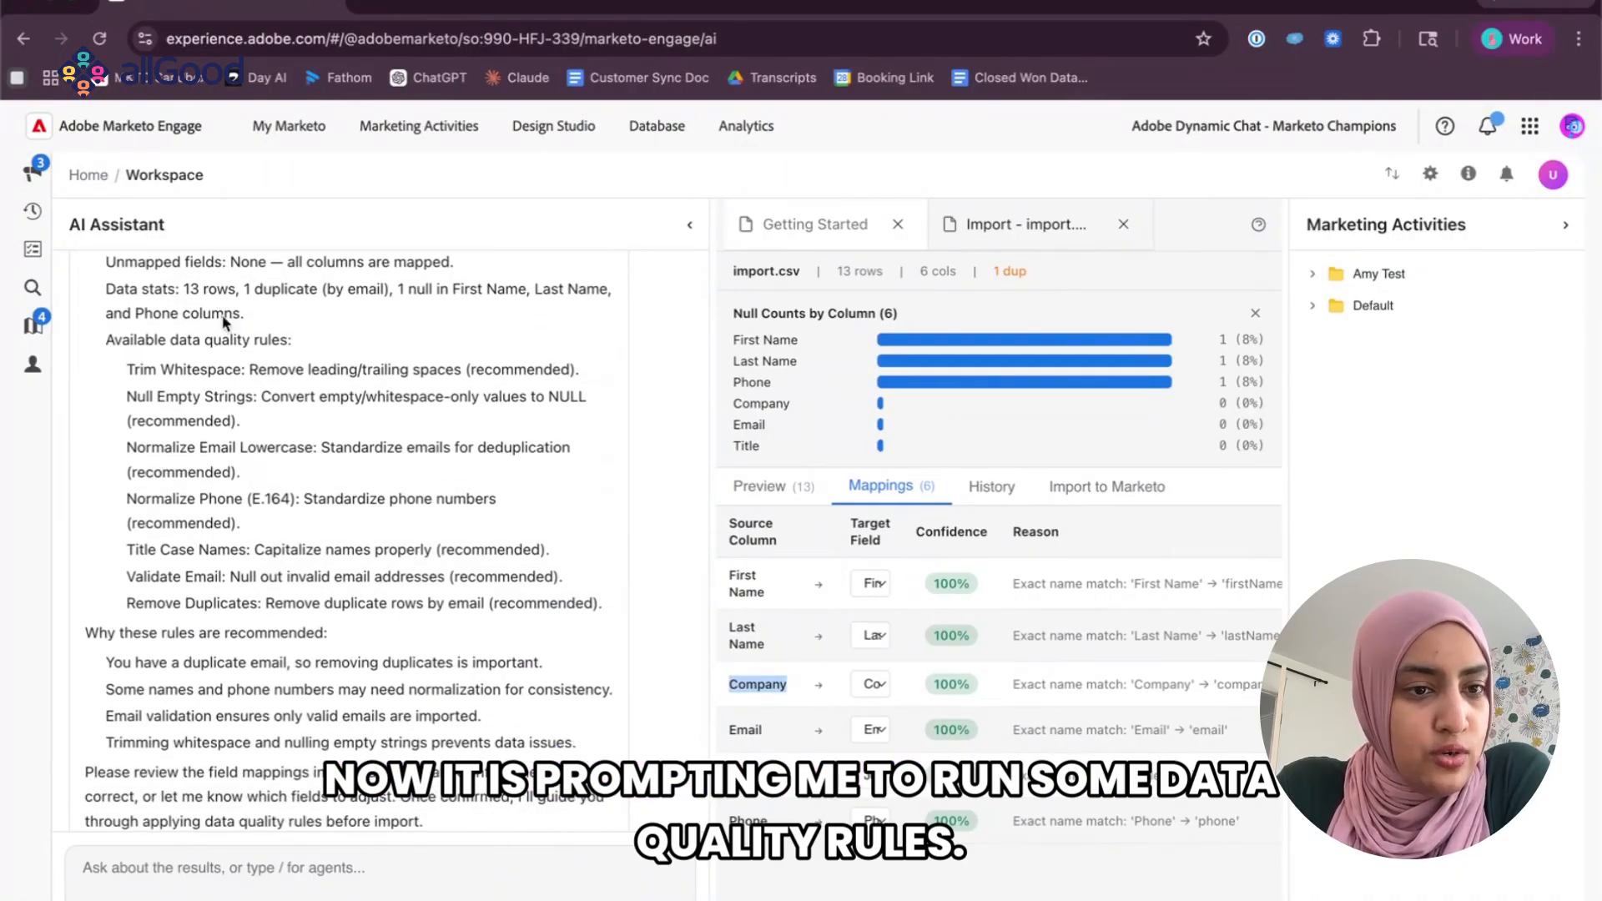
pyautogui.moveTo(119, 373); pyautogui.dragTo(620, 620)
pyautogui.moveTo(124, 369); pyautogui.dragTo(546, 585)
pyautogui.doubleClick(107, 368)
pyautogui.click(324, 472)
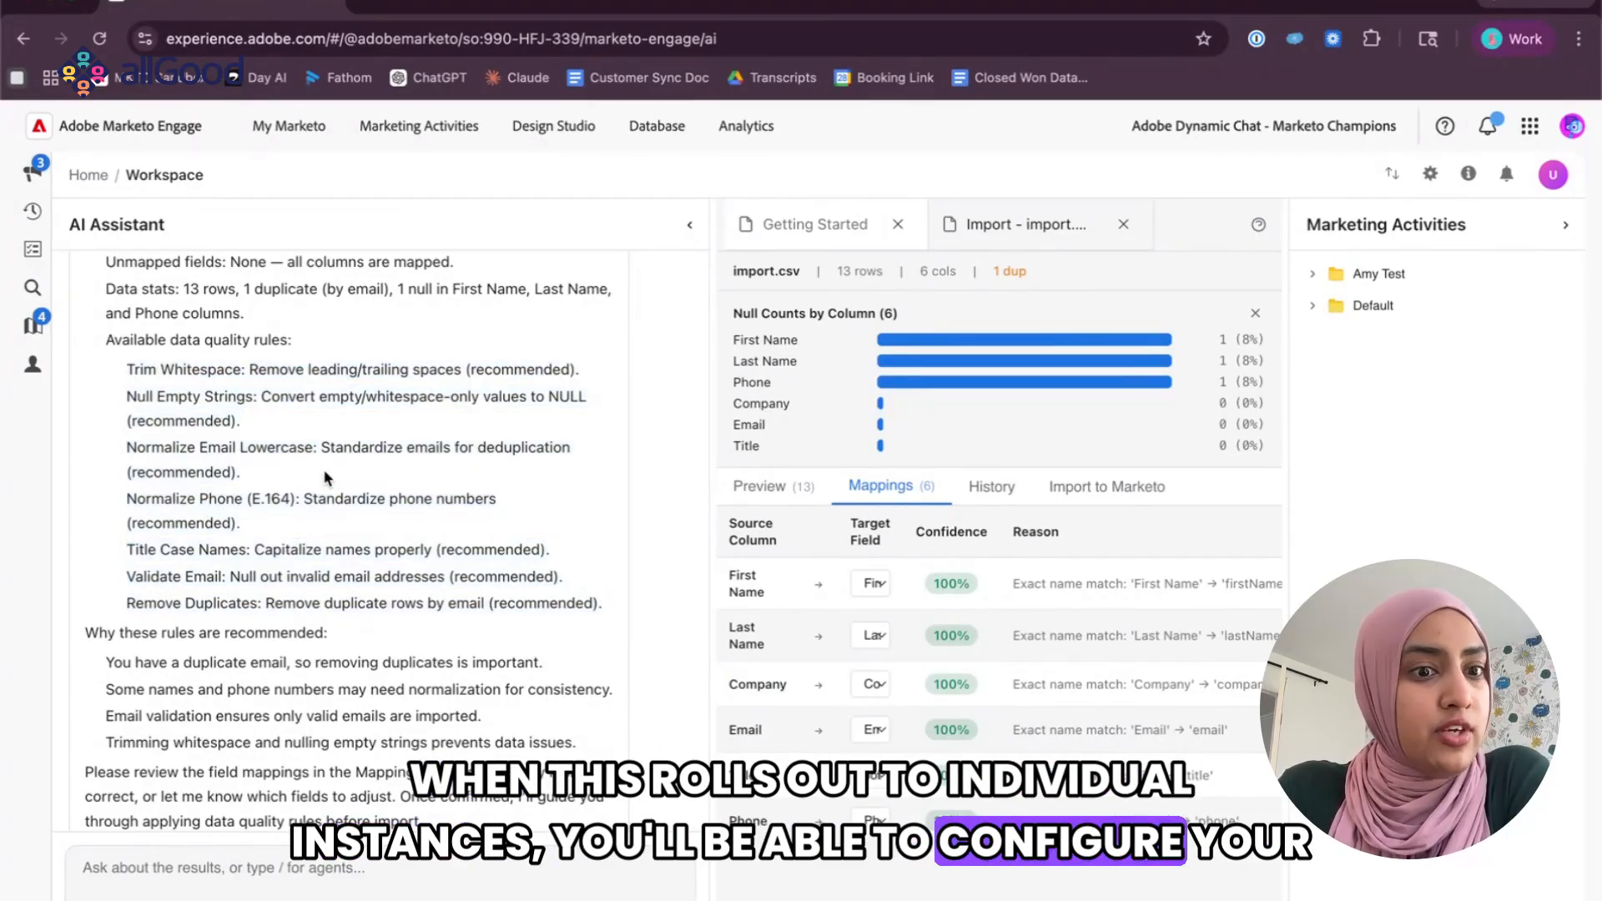
pyautogui.scroll(-2, 248, 405)
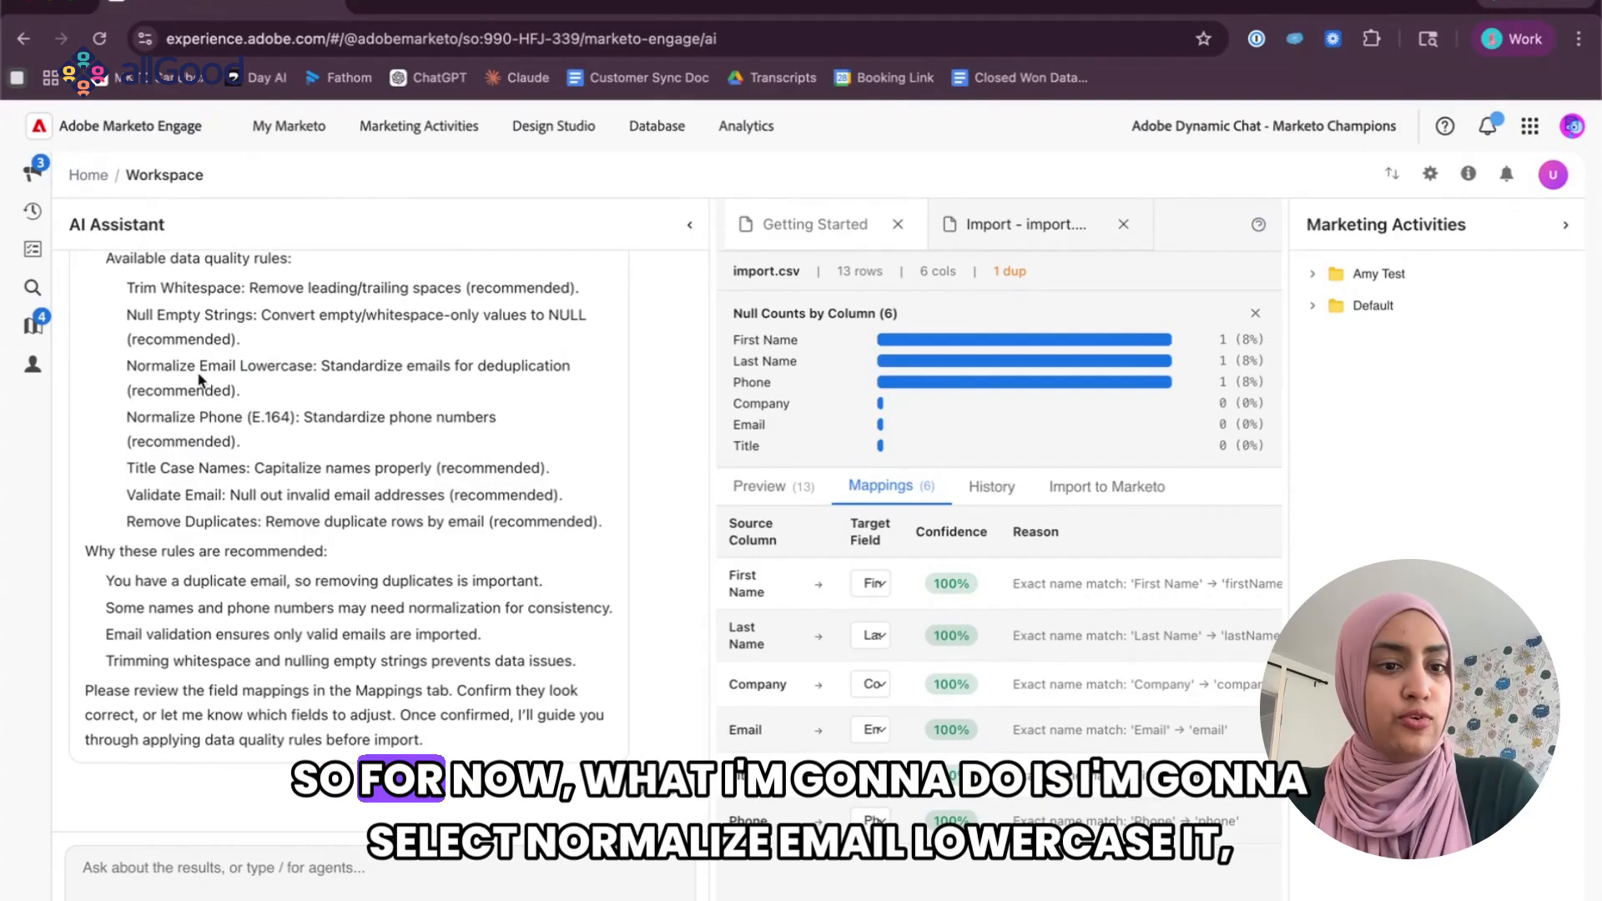
# Compose a chat message from the listed rule names: "Normalize Email Lowercase, Normalize Phone (E.164), Remove Duplicates".
pyautogui.doubleClick(161, 365)
pyautogui.moveTo(161, 365); pyautogui.dragTo(250, 367)
pyautogui.hotkey('ctrl', 'c')
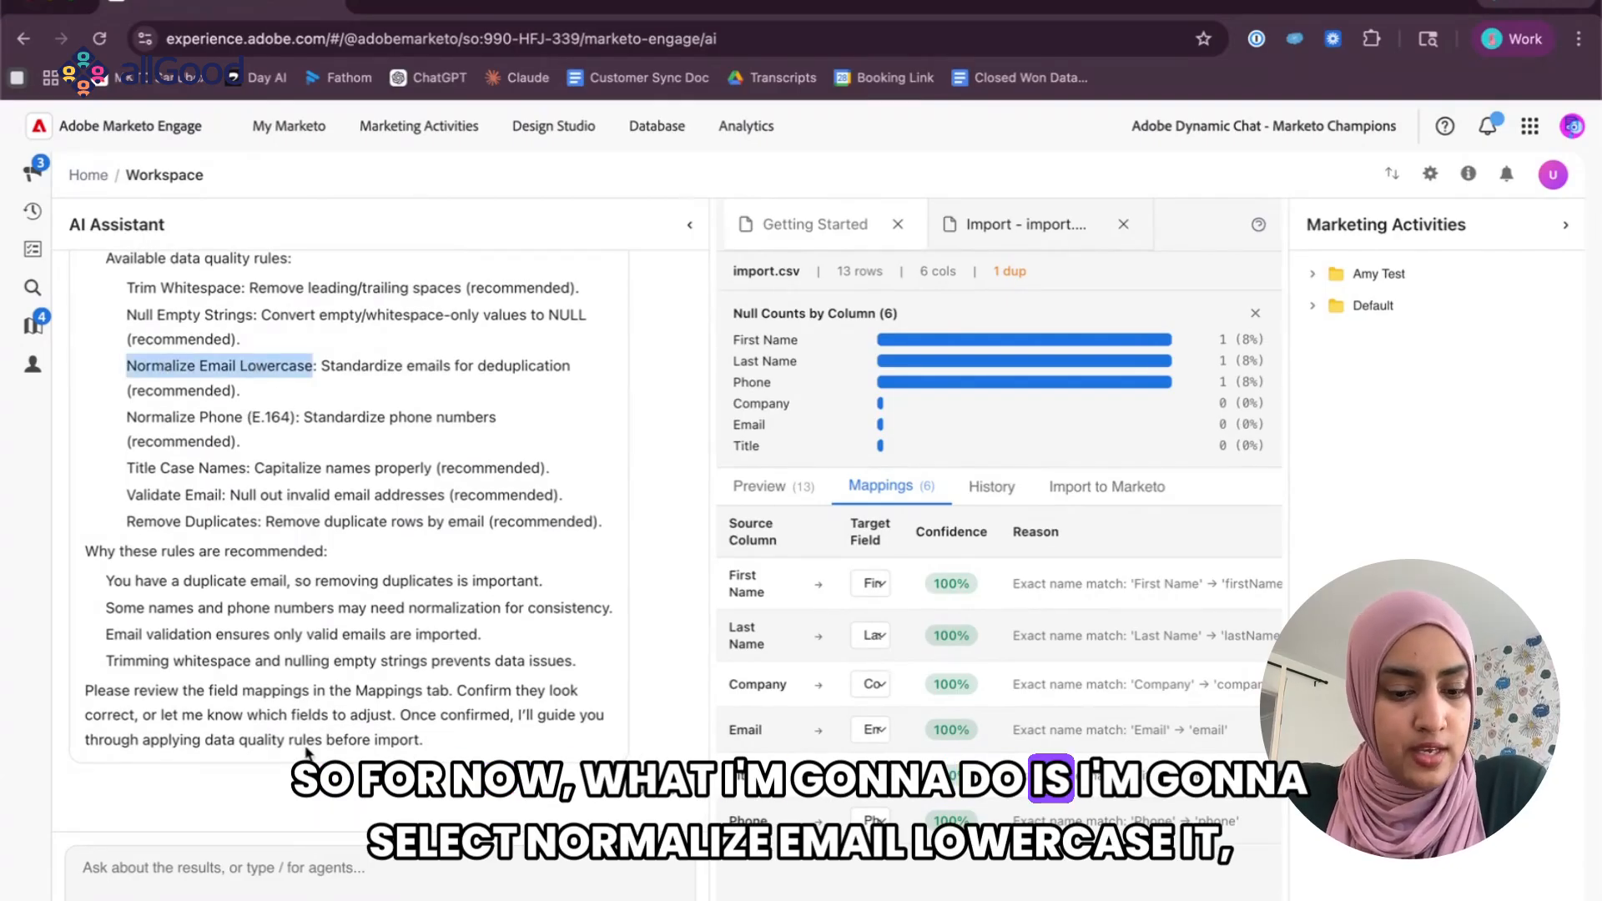
pyautogui.click(192, 890)
pyautogui.hotkey('ctrl', 'v')
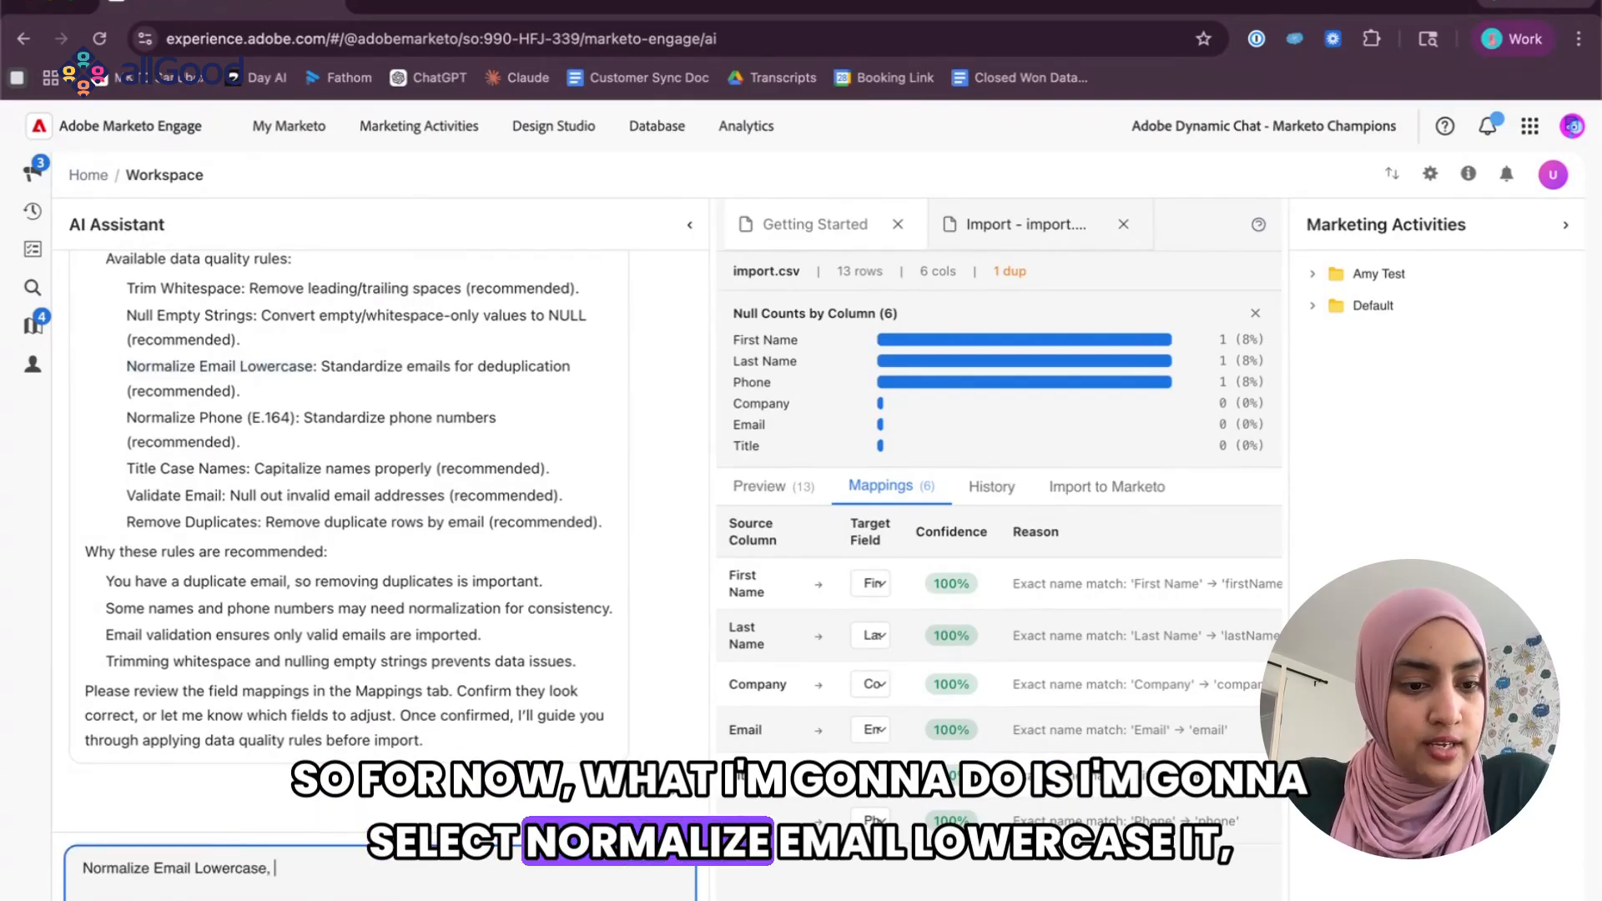
pyautogui.moveTo(174, 422); pyautogui.dragTo(285, 422)
pyautogui.click(378, 850)
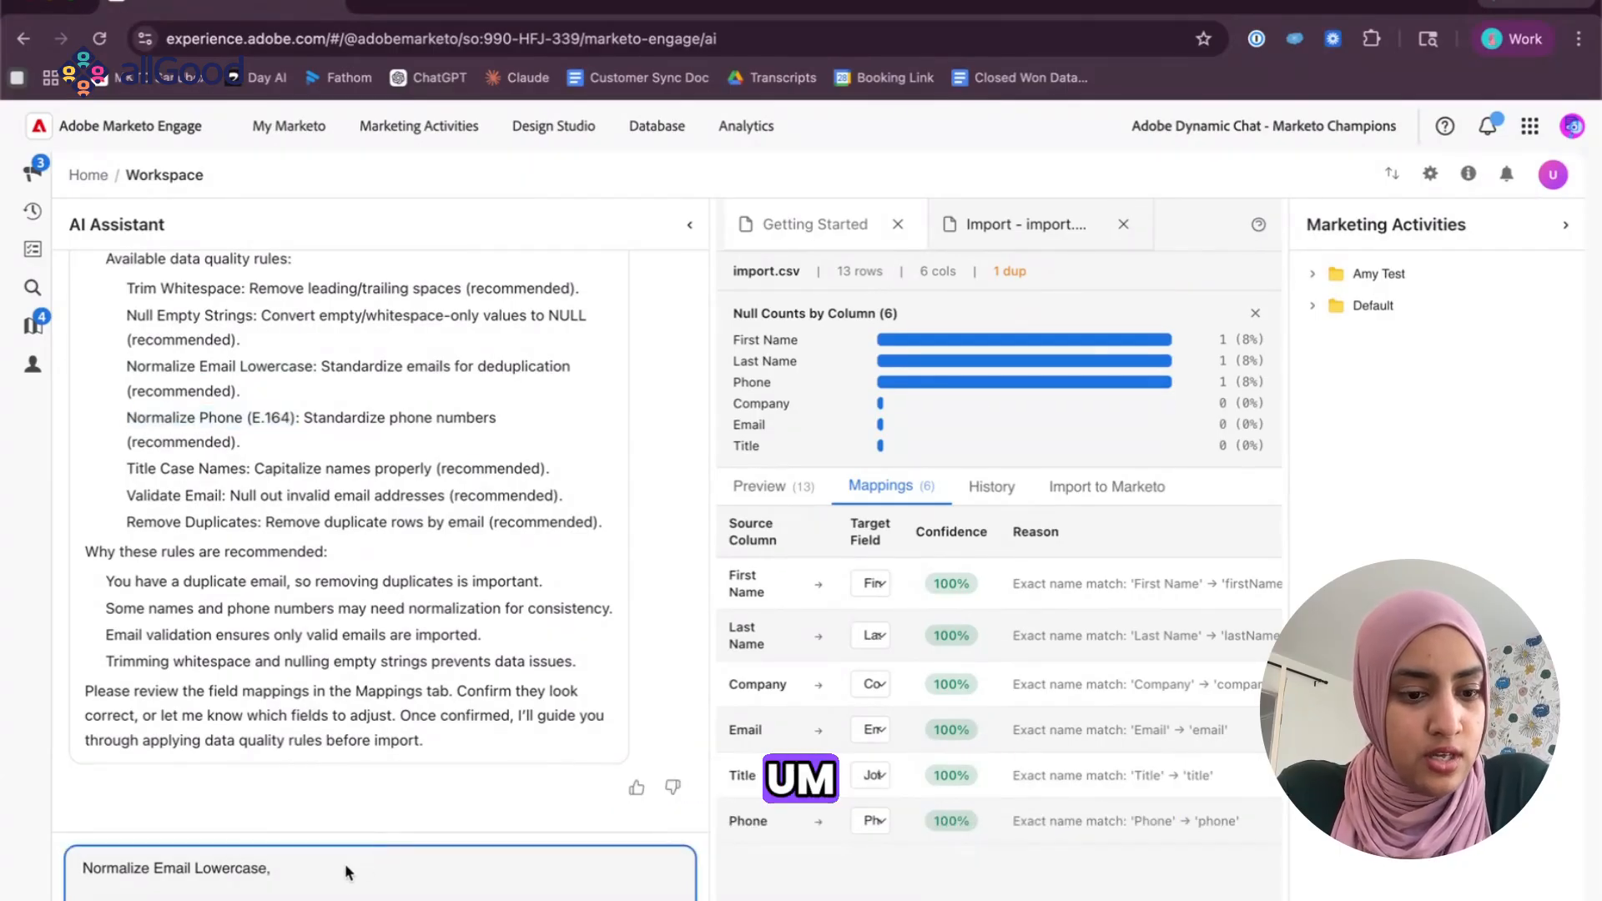
pyautogui.click(342, 872)
pyautogui.doubleClick(144, 523)
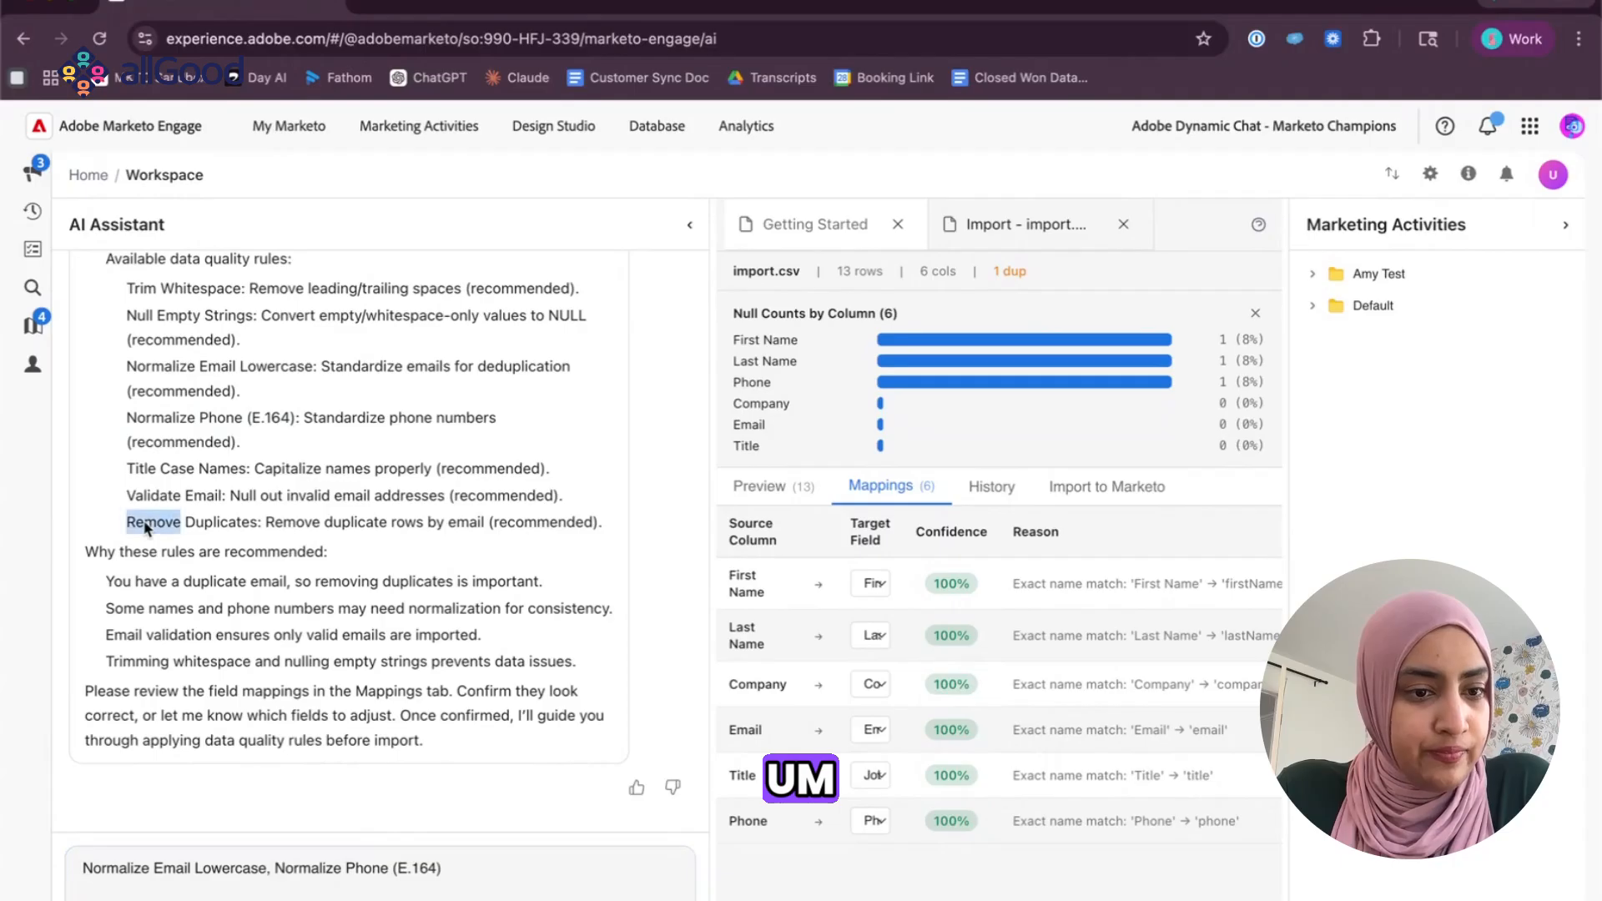
pyautogui.moveTo(143, 522); pyautogui.dragTo(204, 526)
pyautogui.write(', Remove Duplicates')
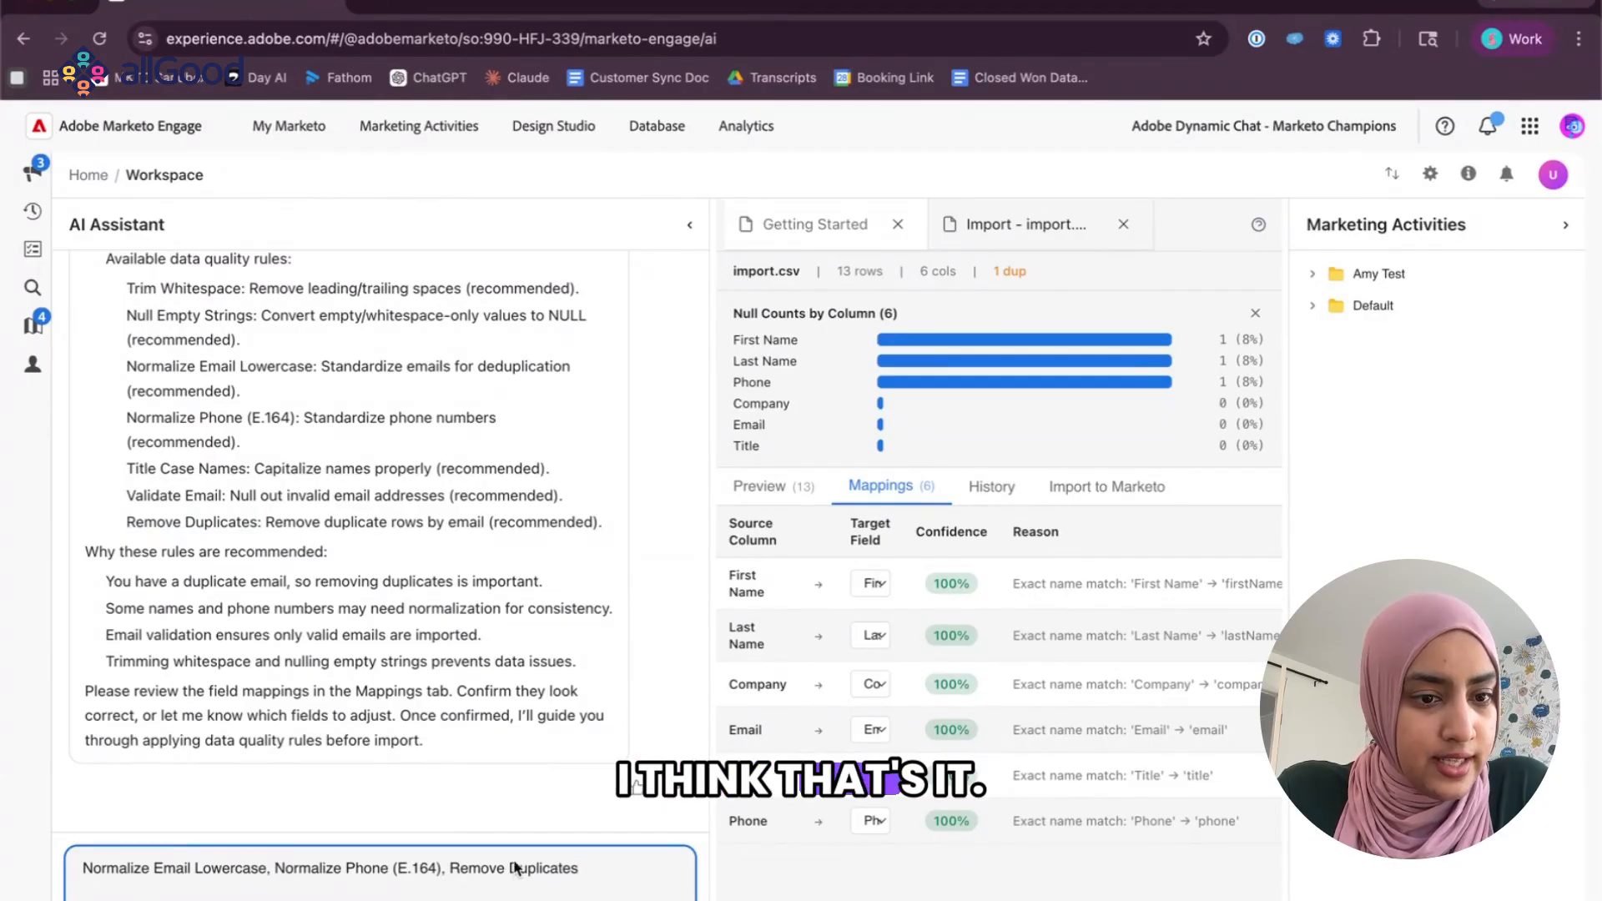
# Check why the rules are recommended, and send the composed message to apply the three data quality rules to the list.
pyautogui.moveTo(101, 581); pyautogui.dragTo(573, 663)
pyautogui.moveTo(103, 581)
pyautogui.mouseDown()
pyautogui.moveTo(597, 665)
pyautogui.moveTo(99, 578)
pyautogui.mouseUp()
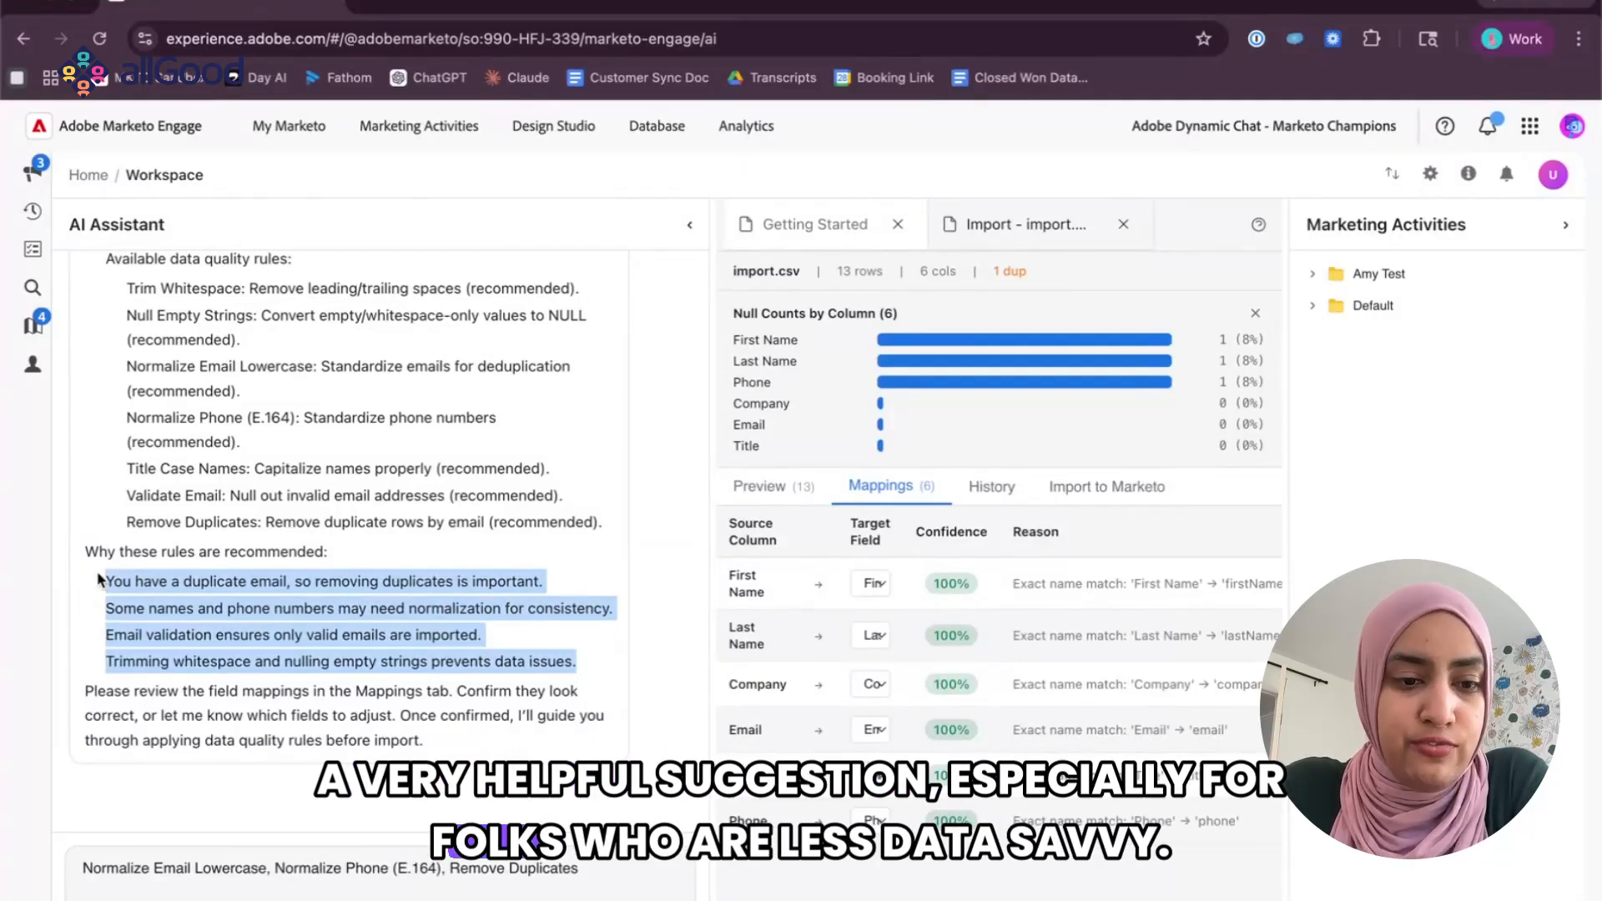
pyautogui.click(104, 607)
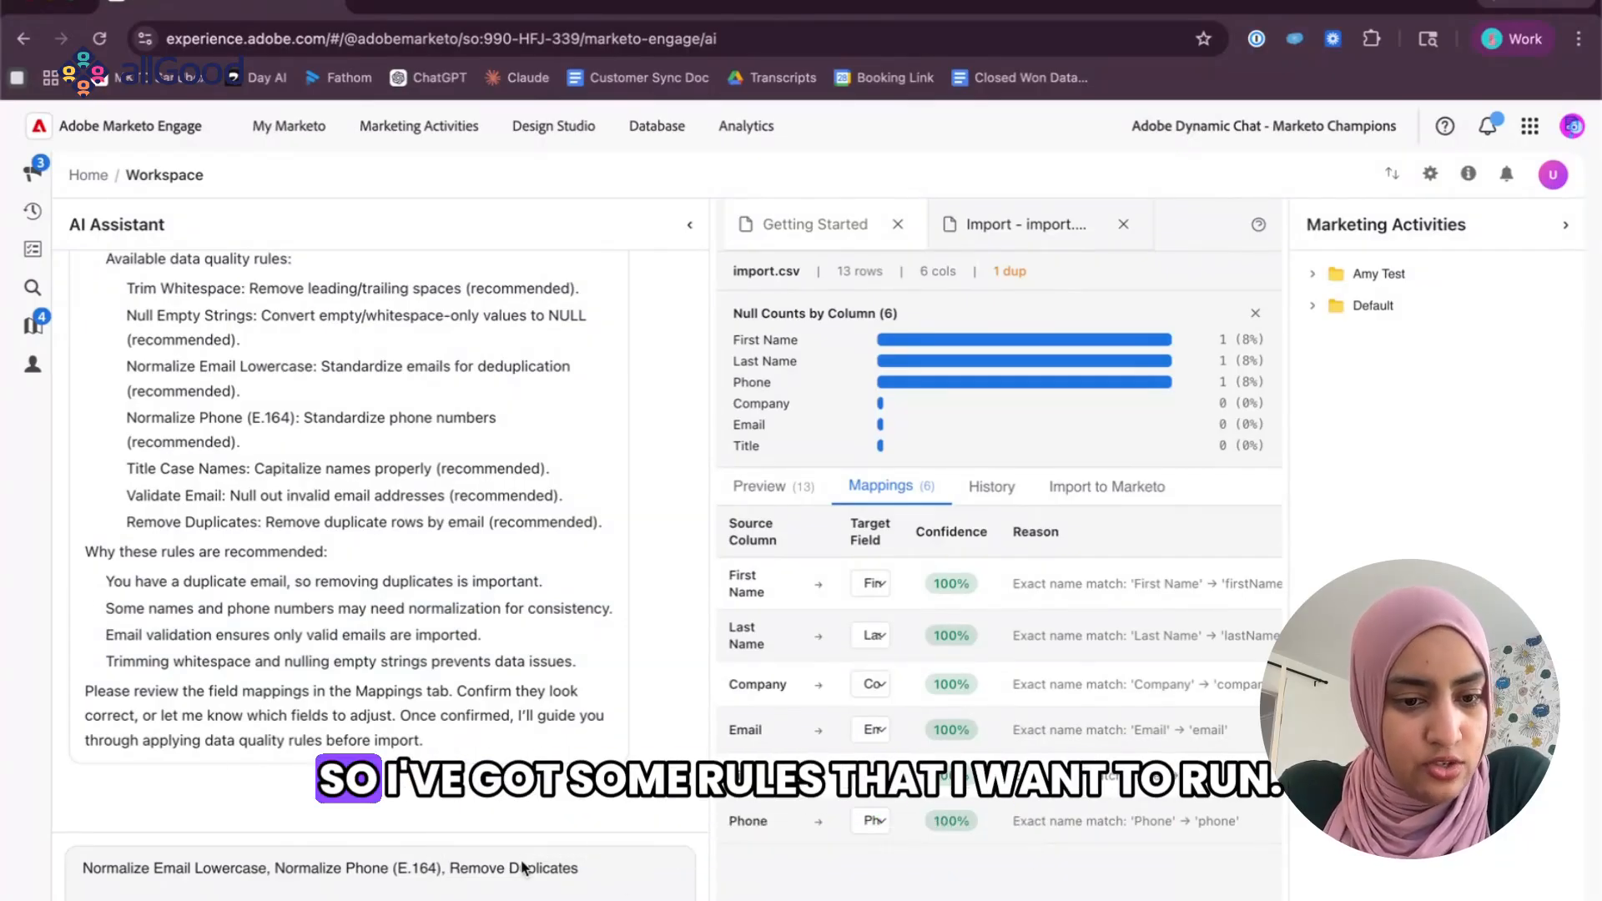
pyautogui.moveTo(519, 869); pyautogui.dragTo(244, 874)
pyautogui.press('Return')
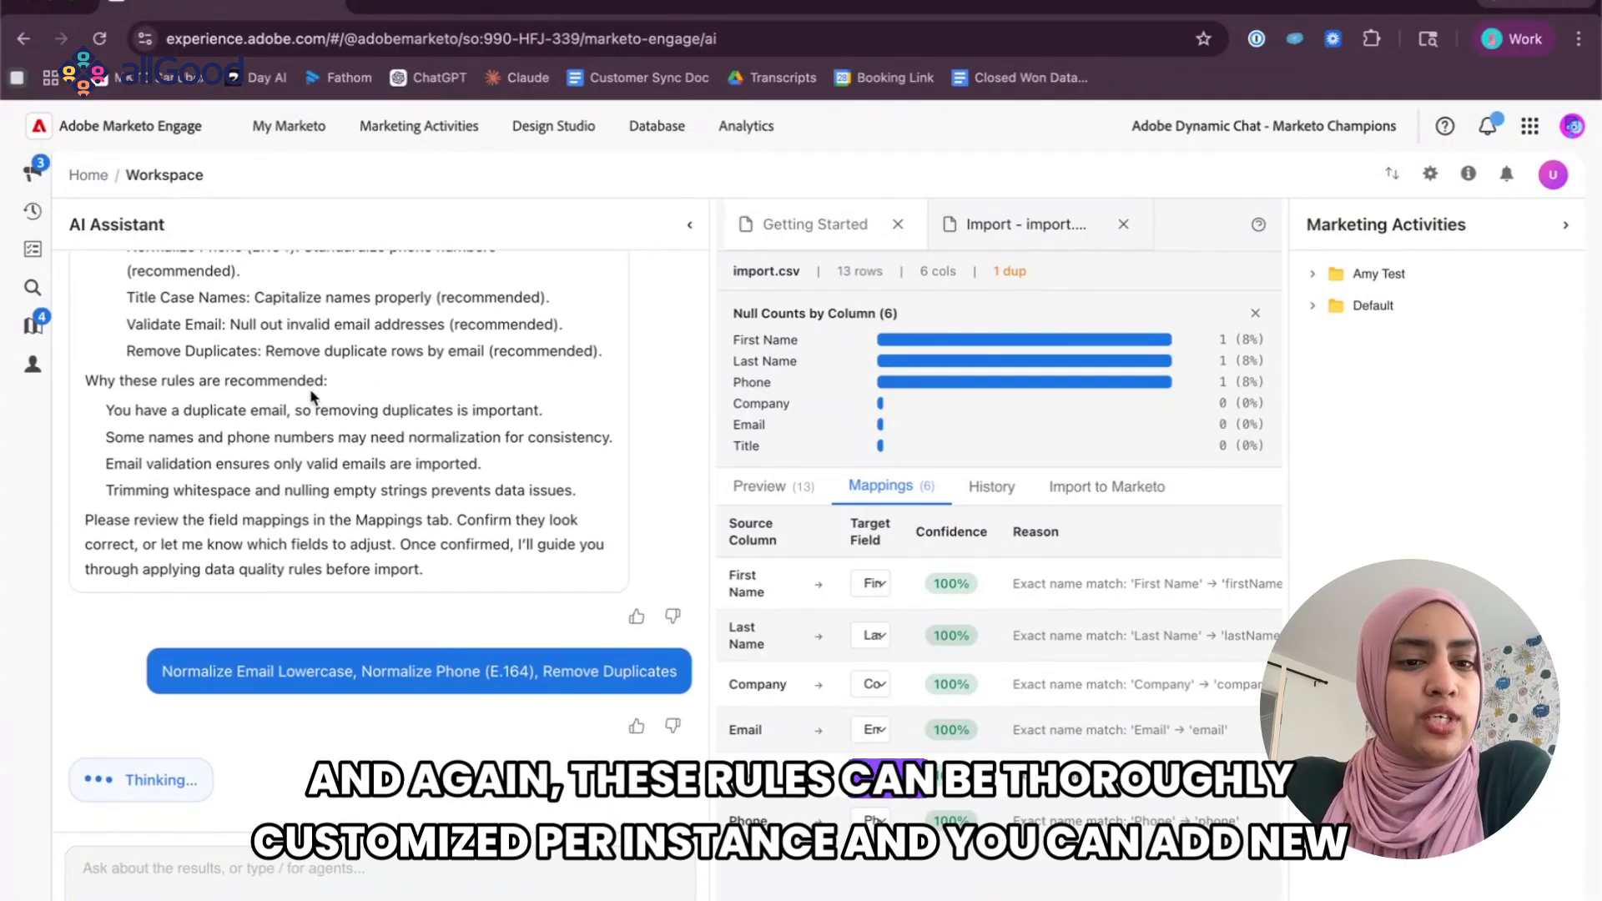
pyautogui.scroll(4, 313, 395)
pyautogui.scroll(-5, 313, 395)
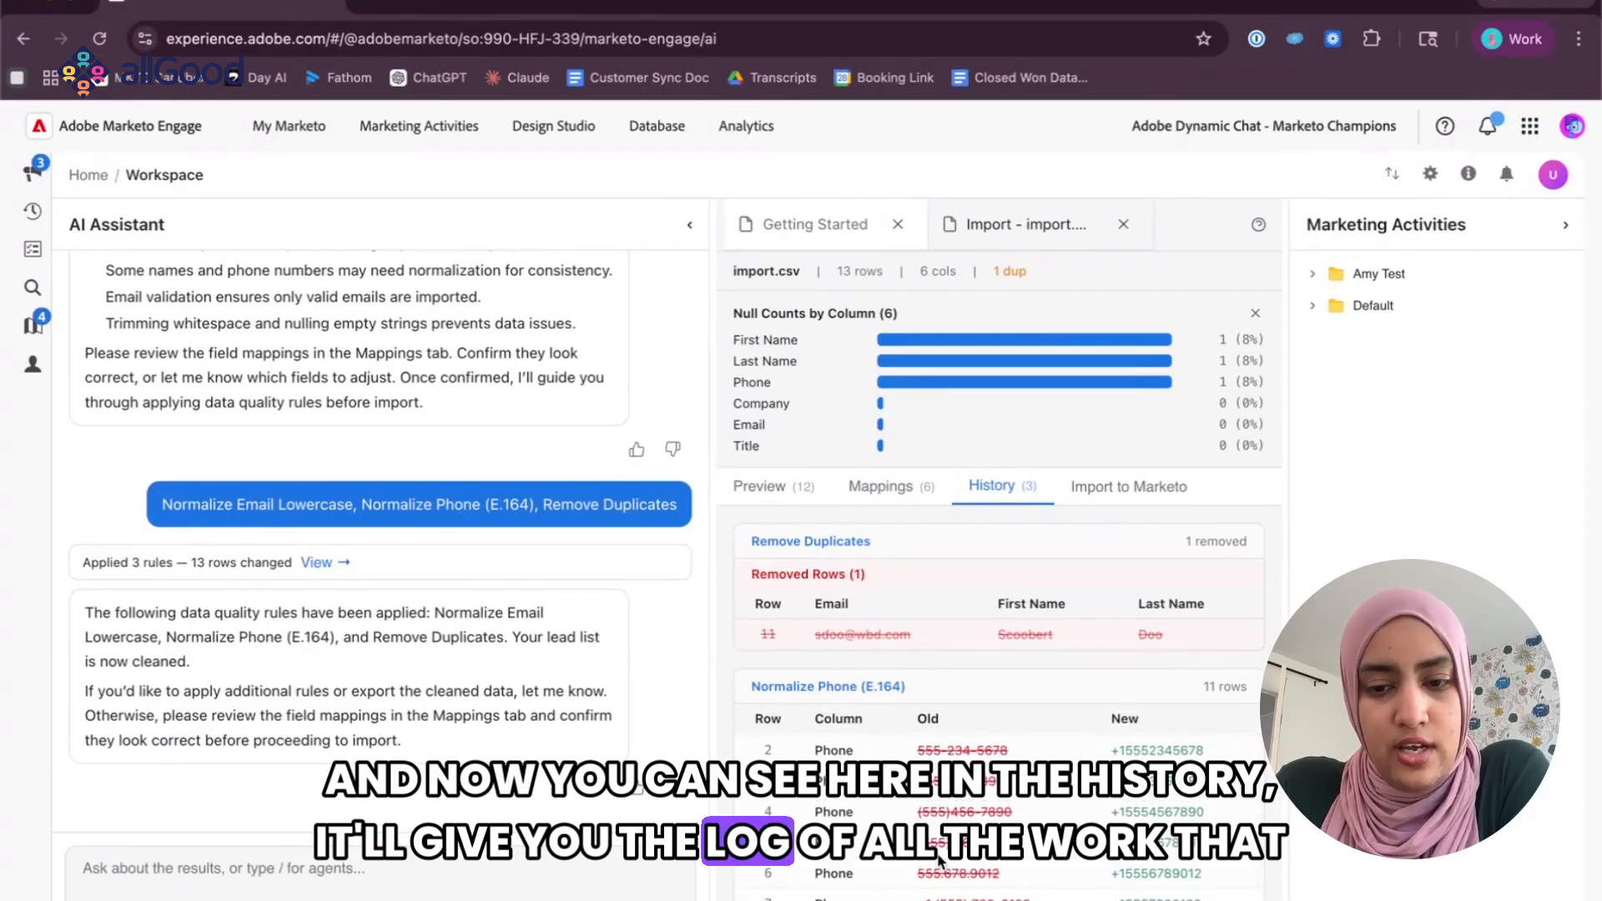
# Review the import history of removed duplicates and normalized values, and display the preview of the cleaned records.
pyautogui.scroll(-3, 973, 629)
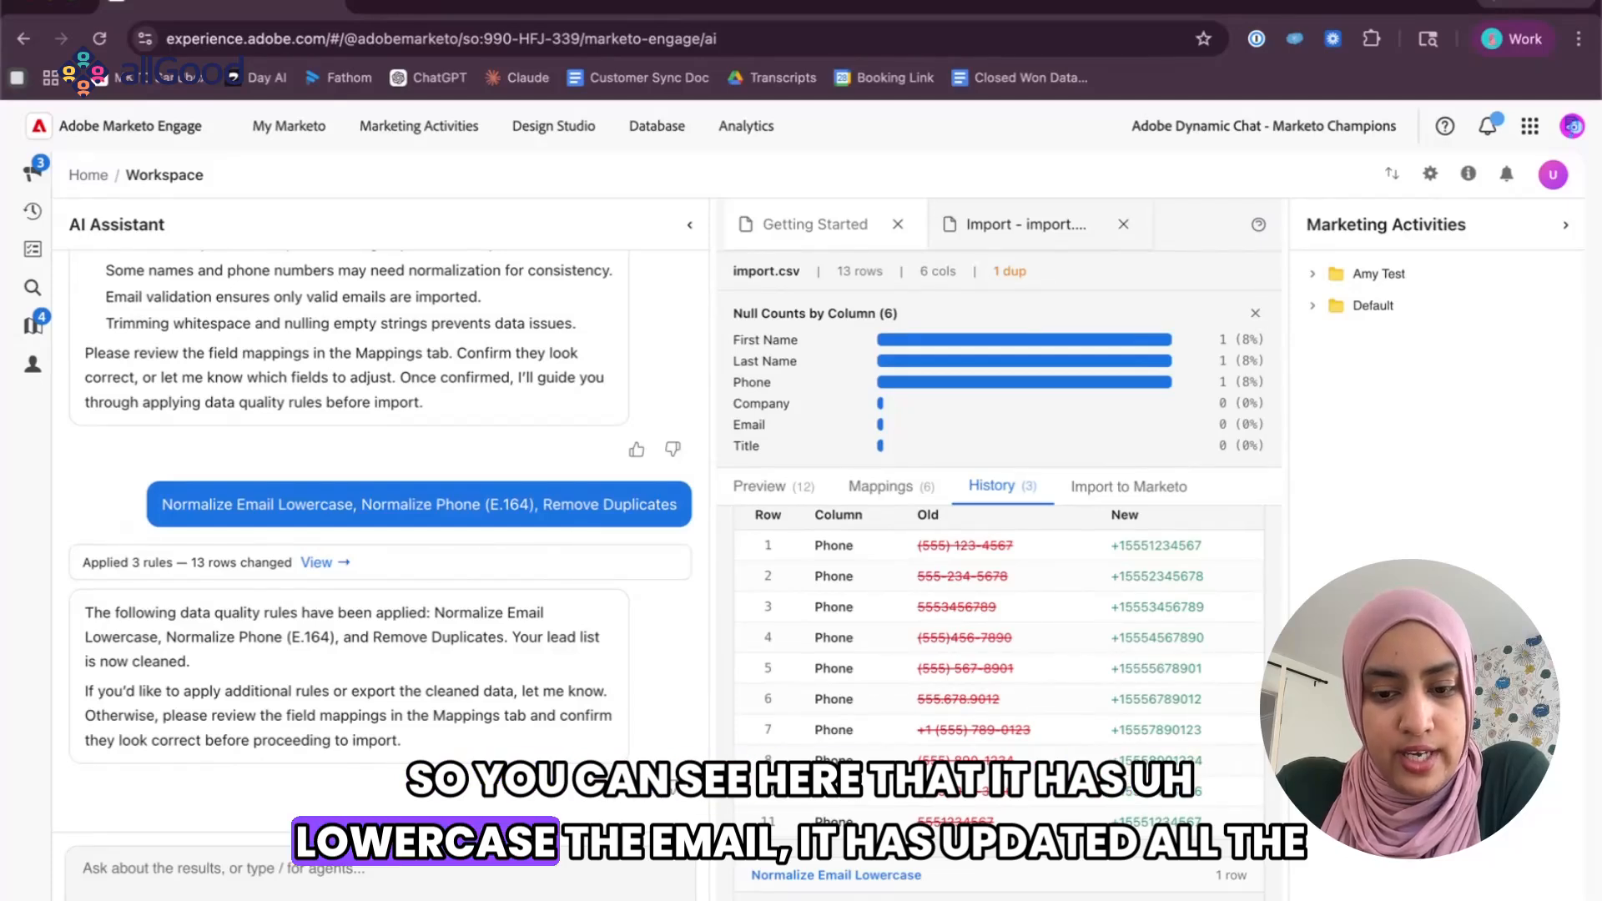
pyautogui.scroll(2, 1063, 672)
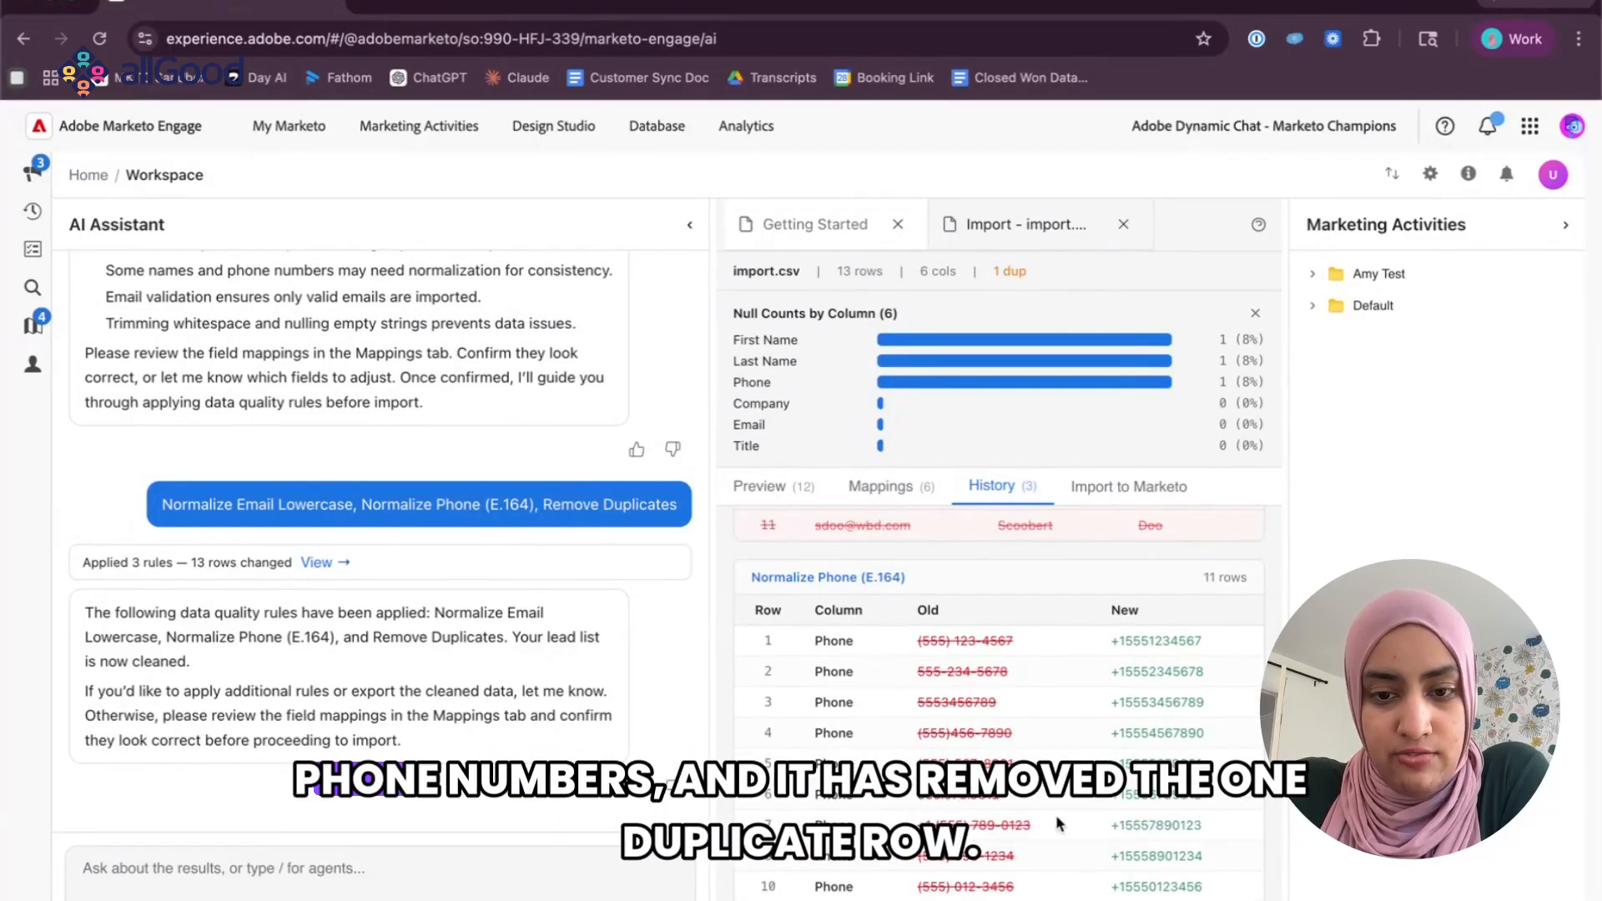
pyautogui.scroll(2, 918, 631)
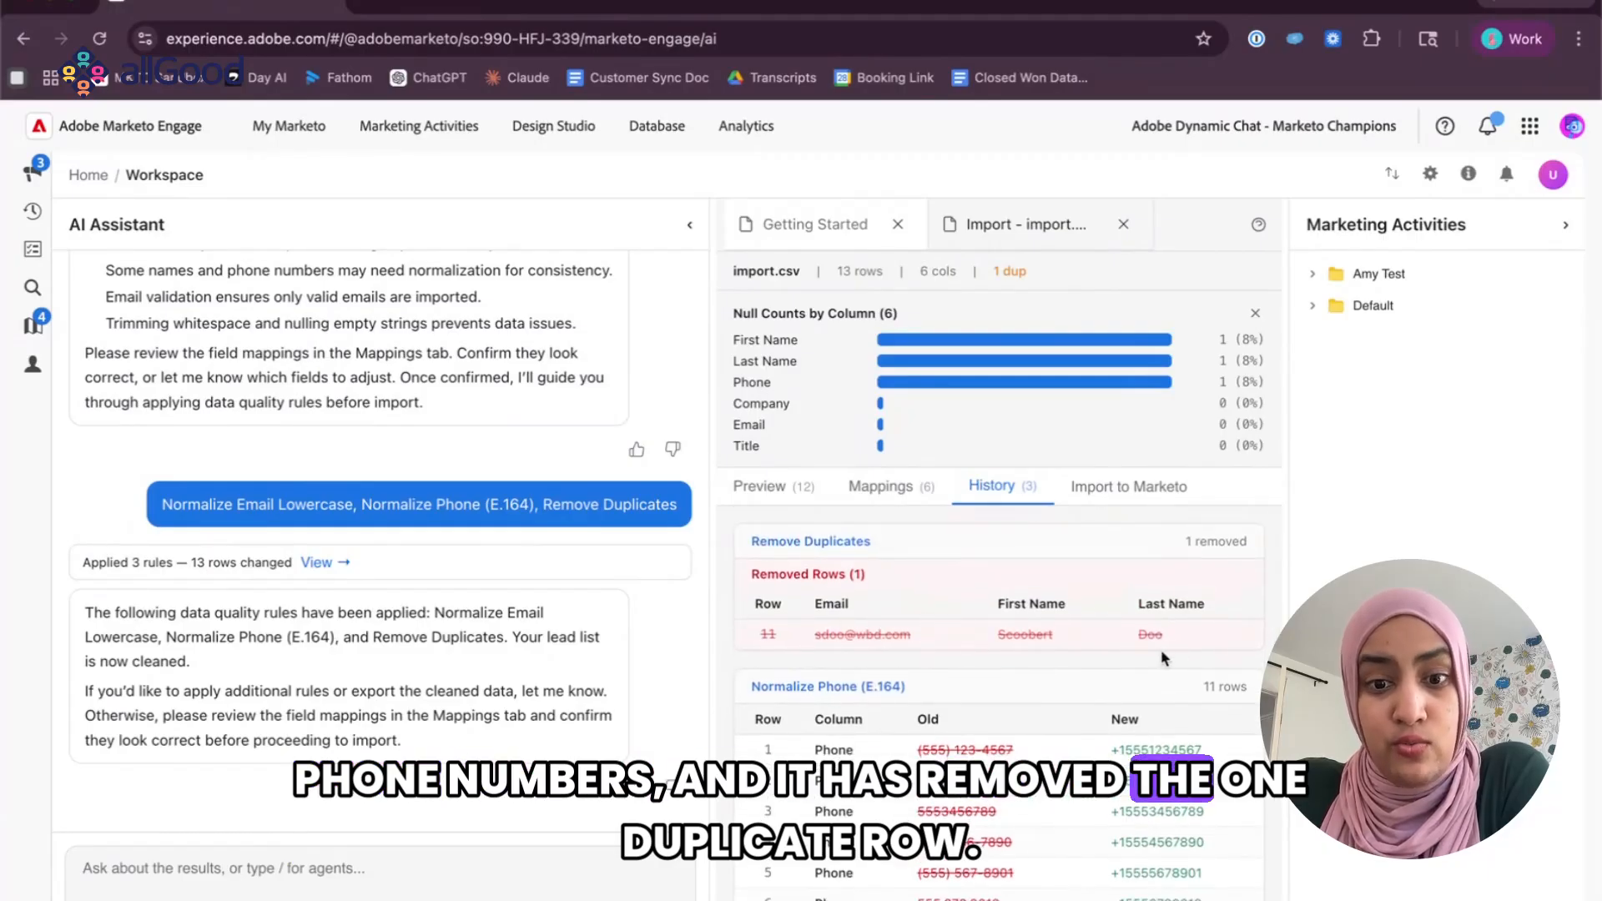
pyautogui.click(780, 490)
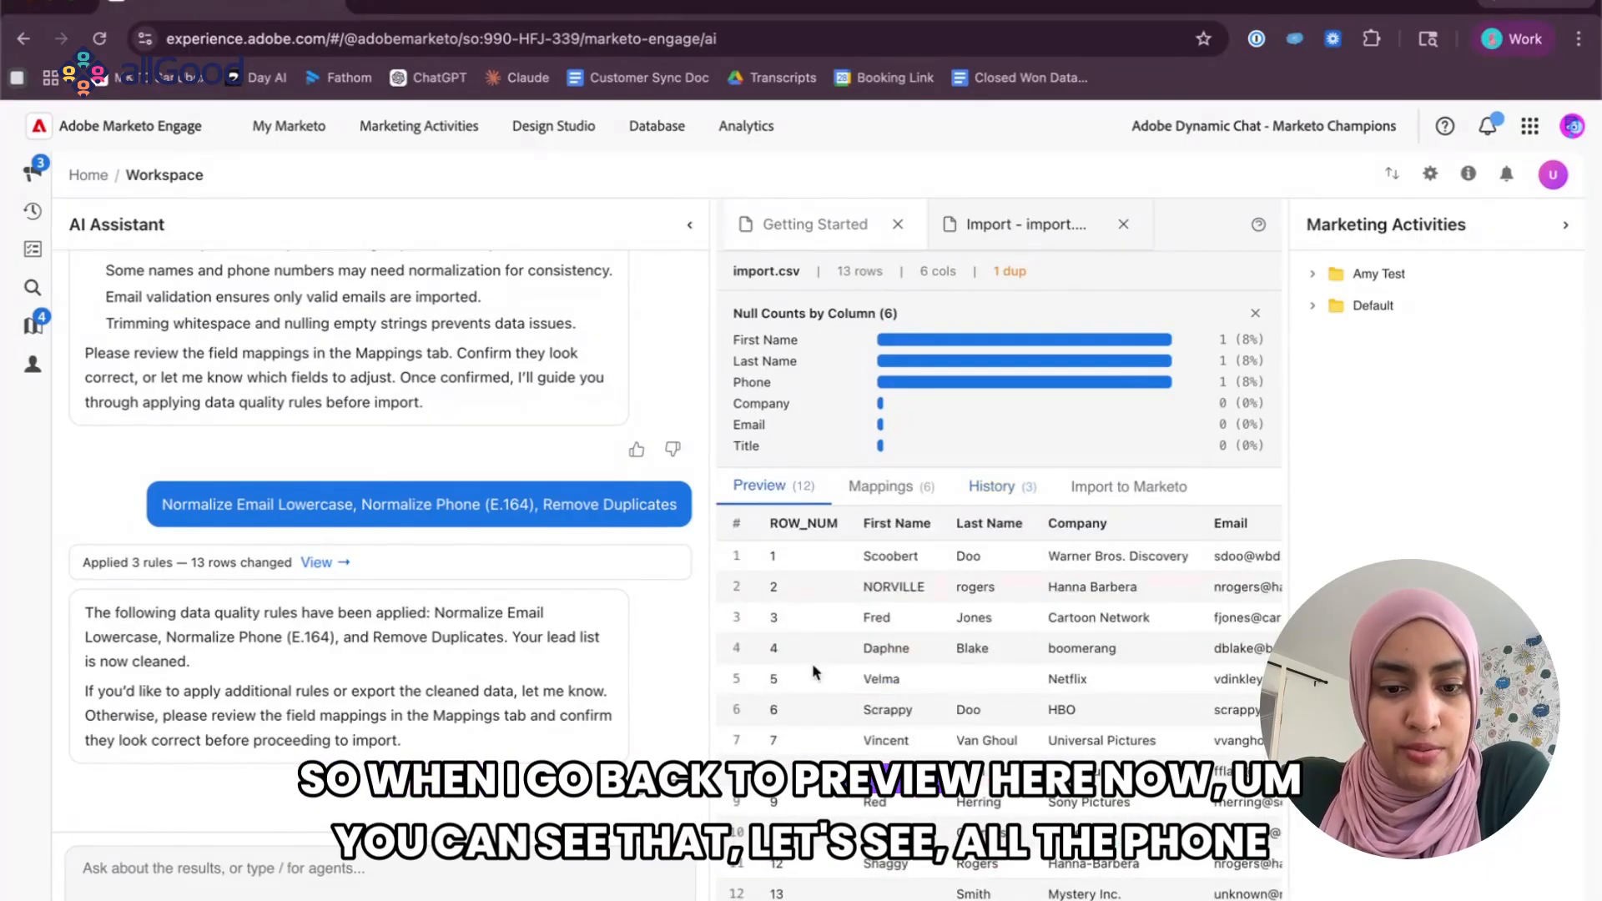
# Examine the phone, email and name columns of the cleaned records in the import preview.
pyautogui.hscroll(5, 968, 712)
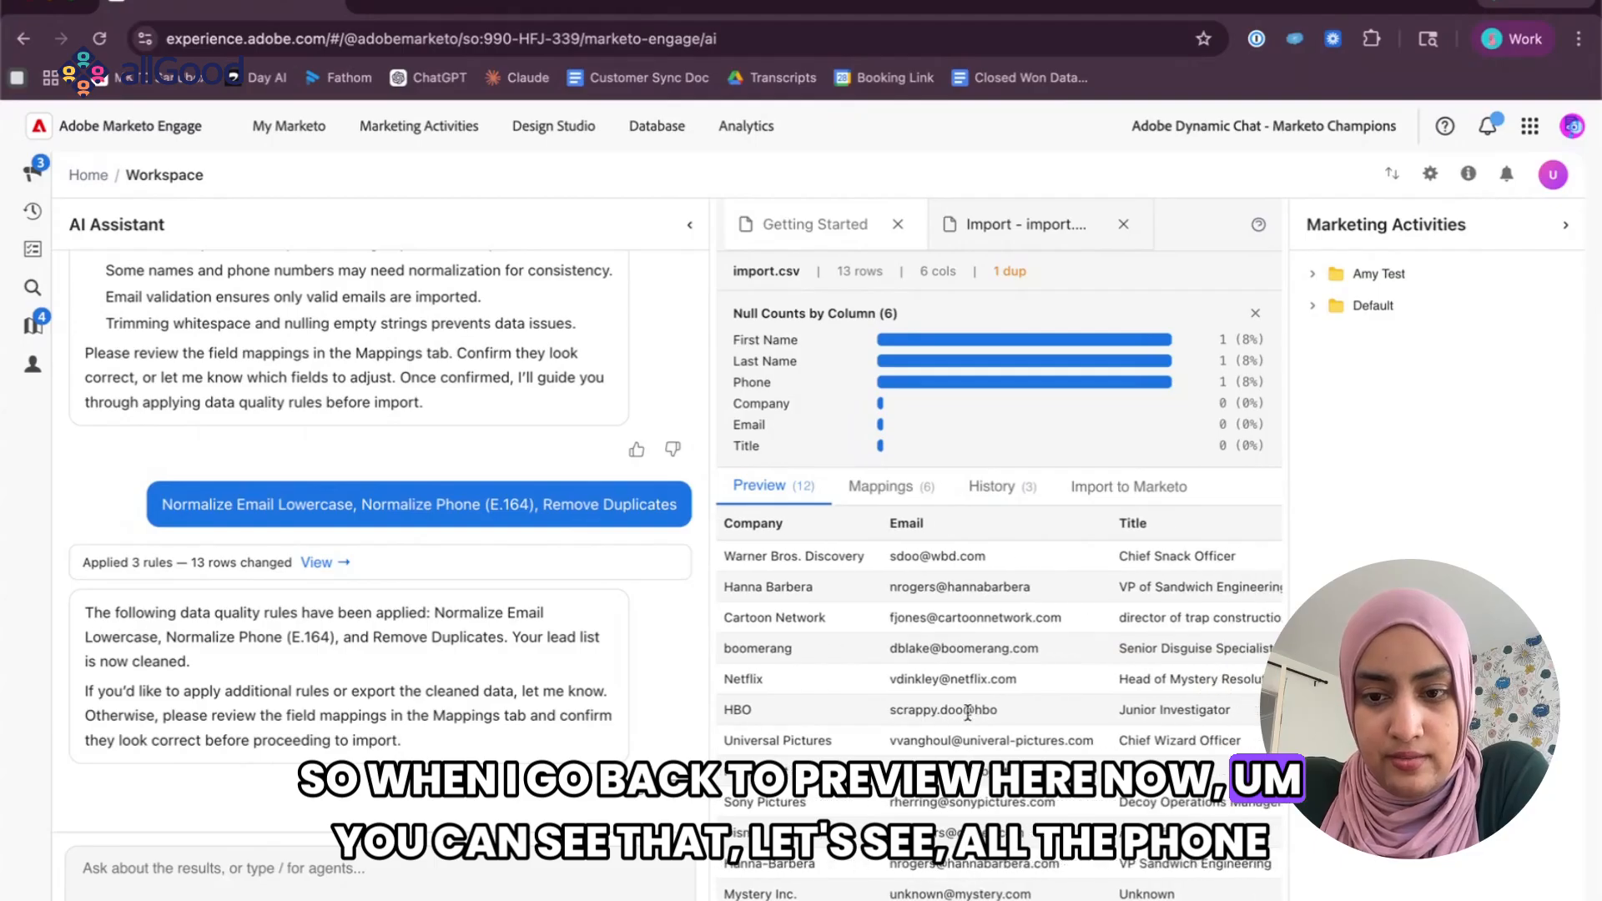
pyautogui.hscroll(-5, 967, 712)
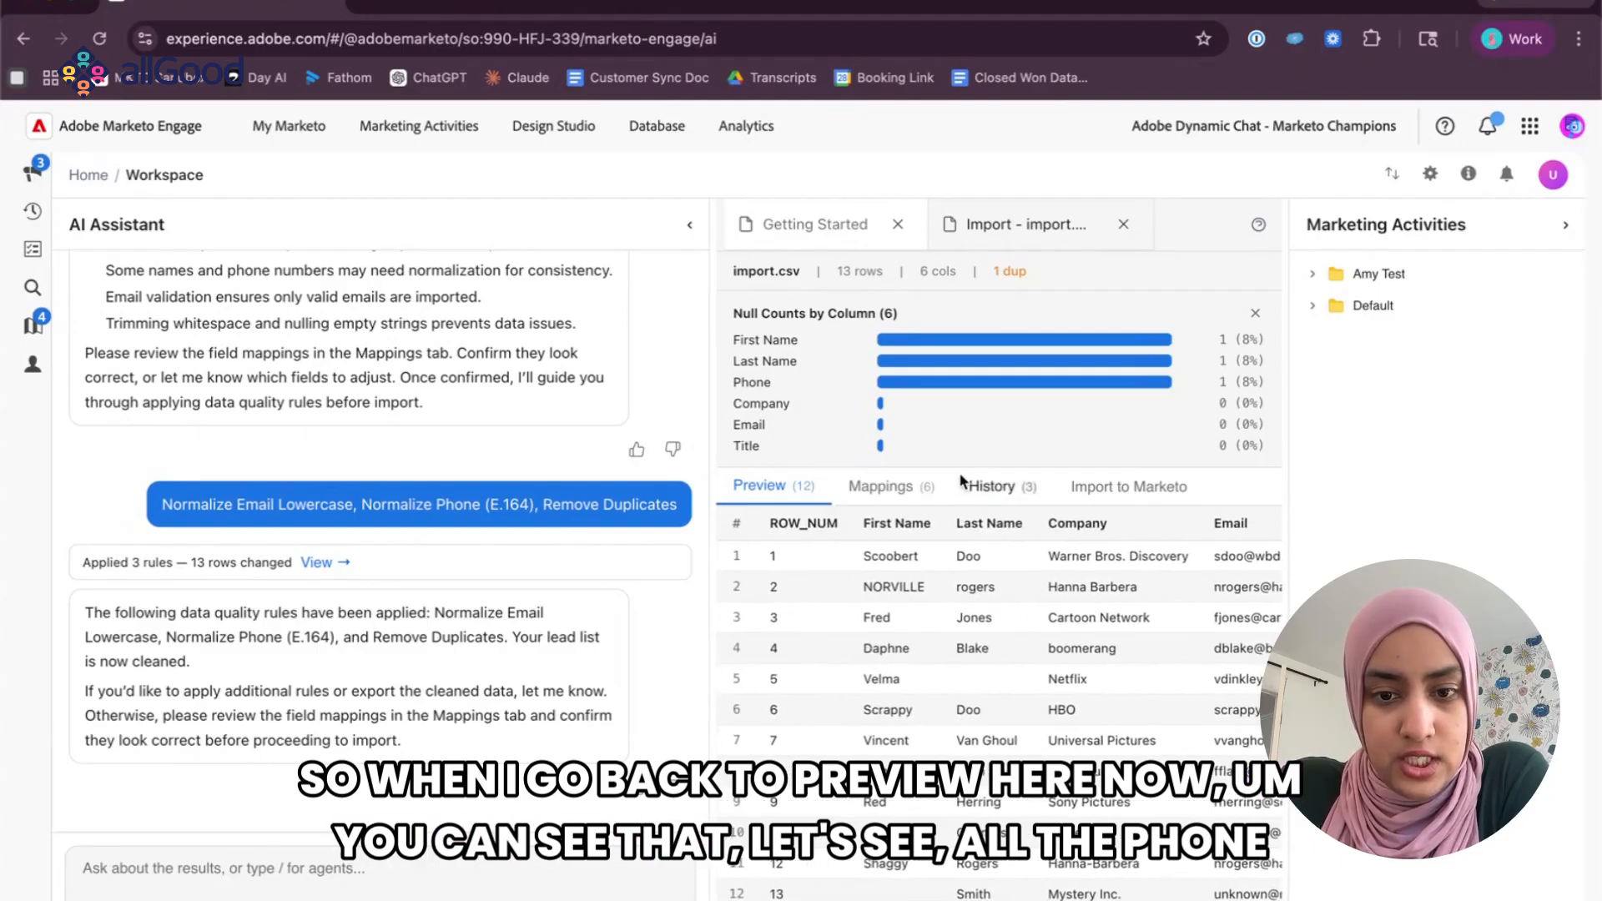
pyautogui.hscroll(8, 980, 749)
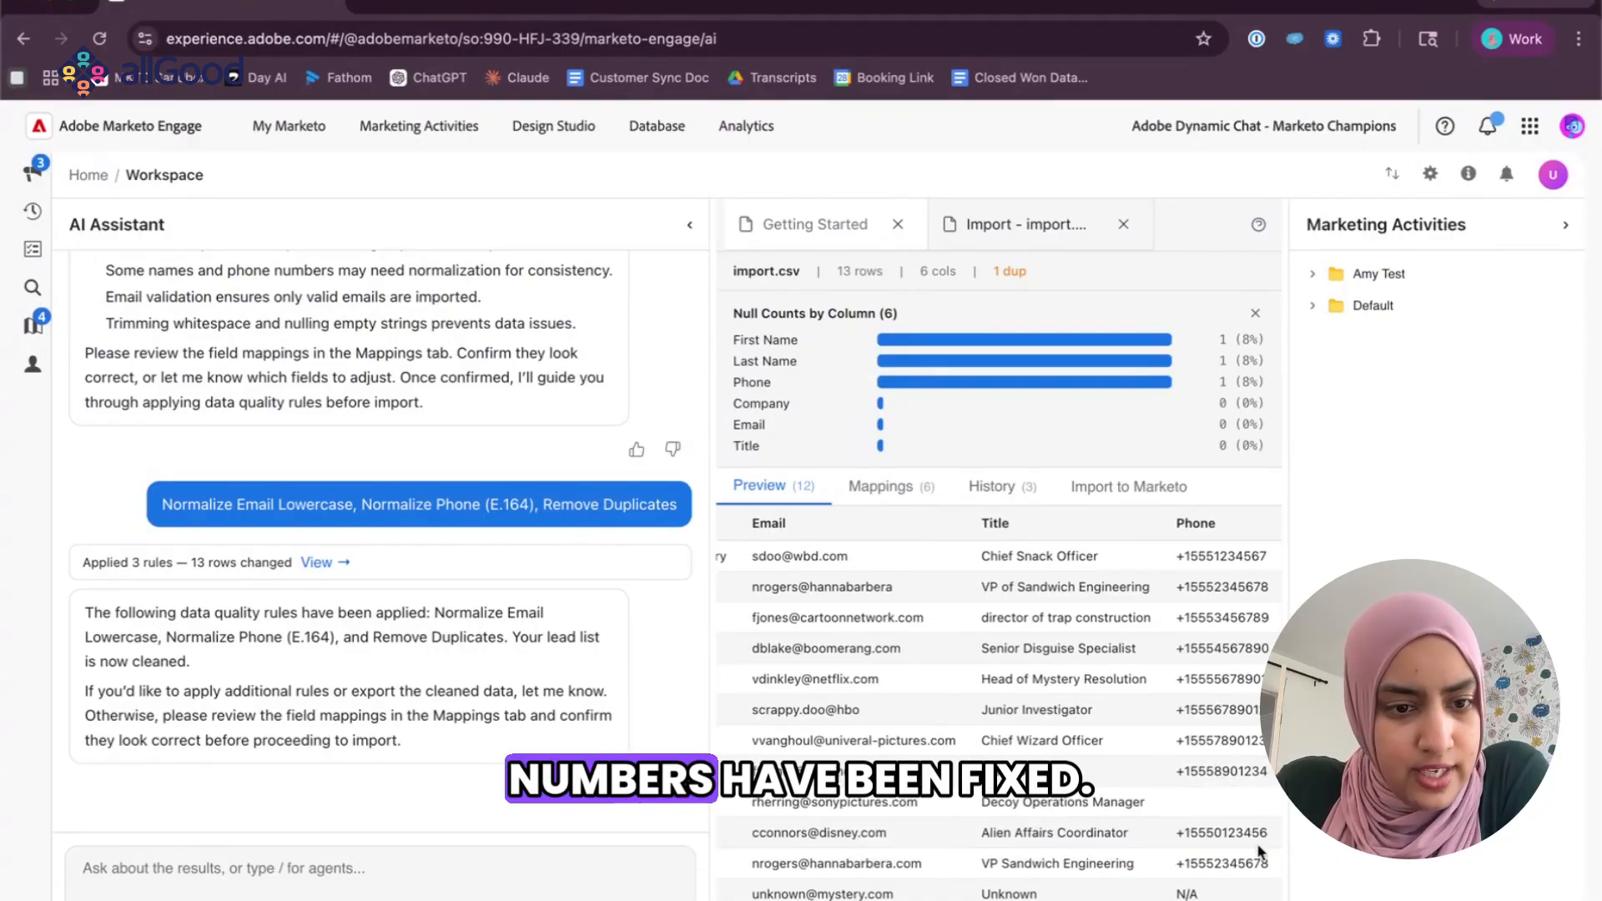
pyautogui.hscroll(-8, 1005, 649)
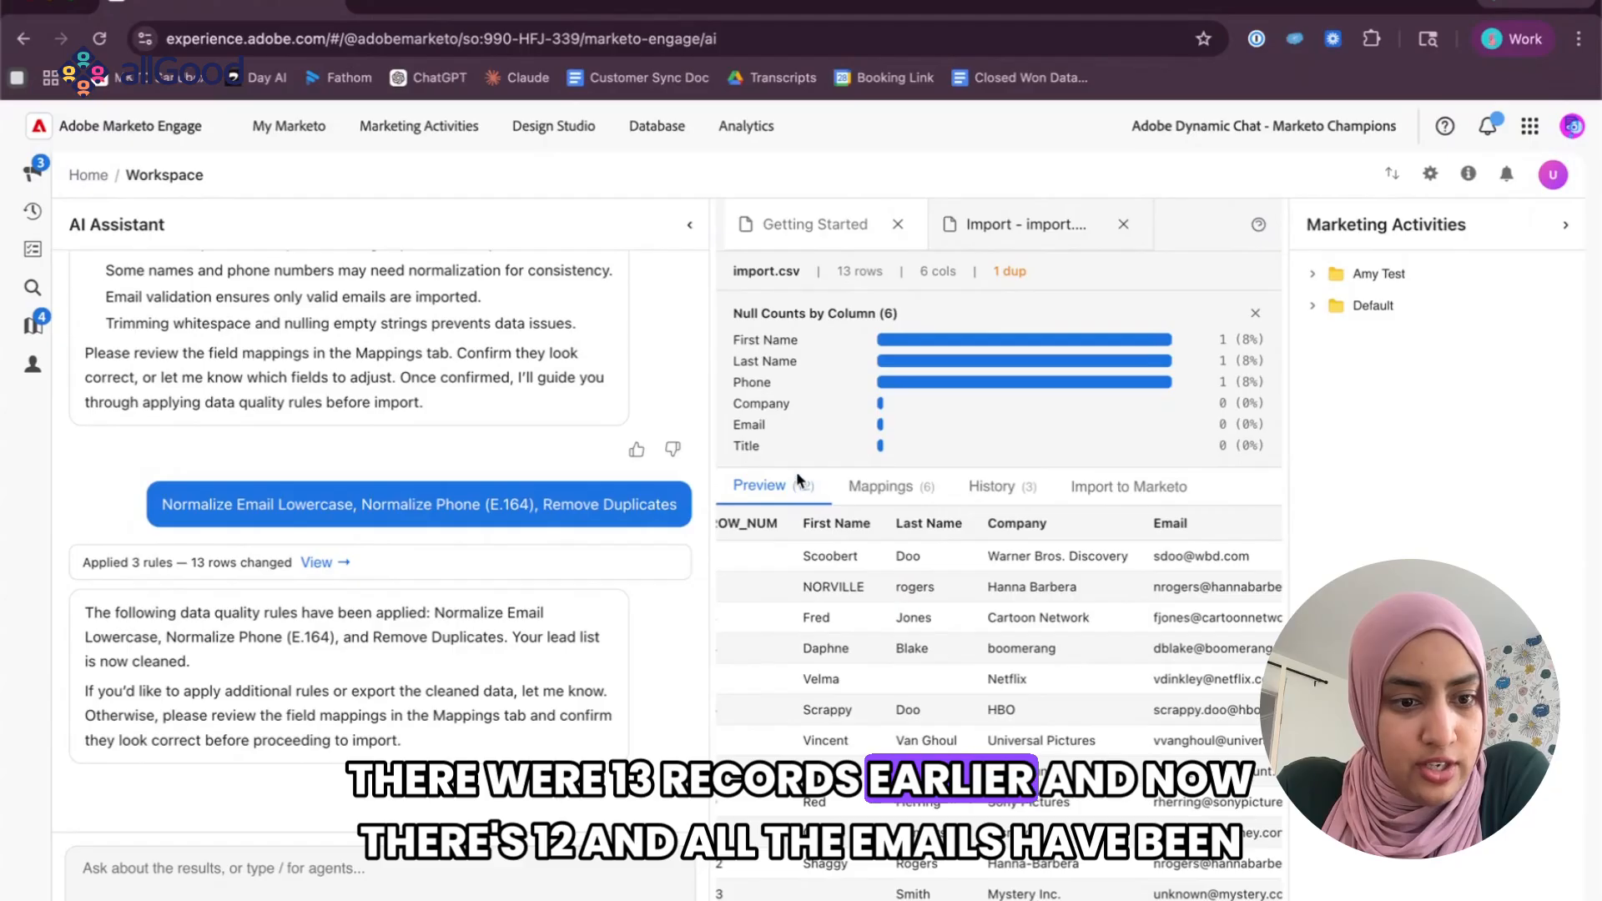
pyautogui.hscroll(3, 907, 705)
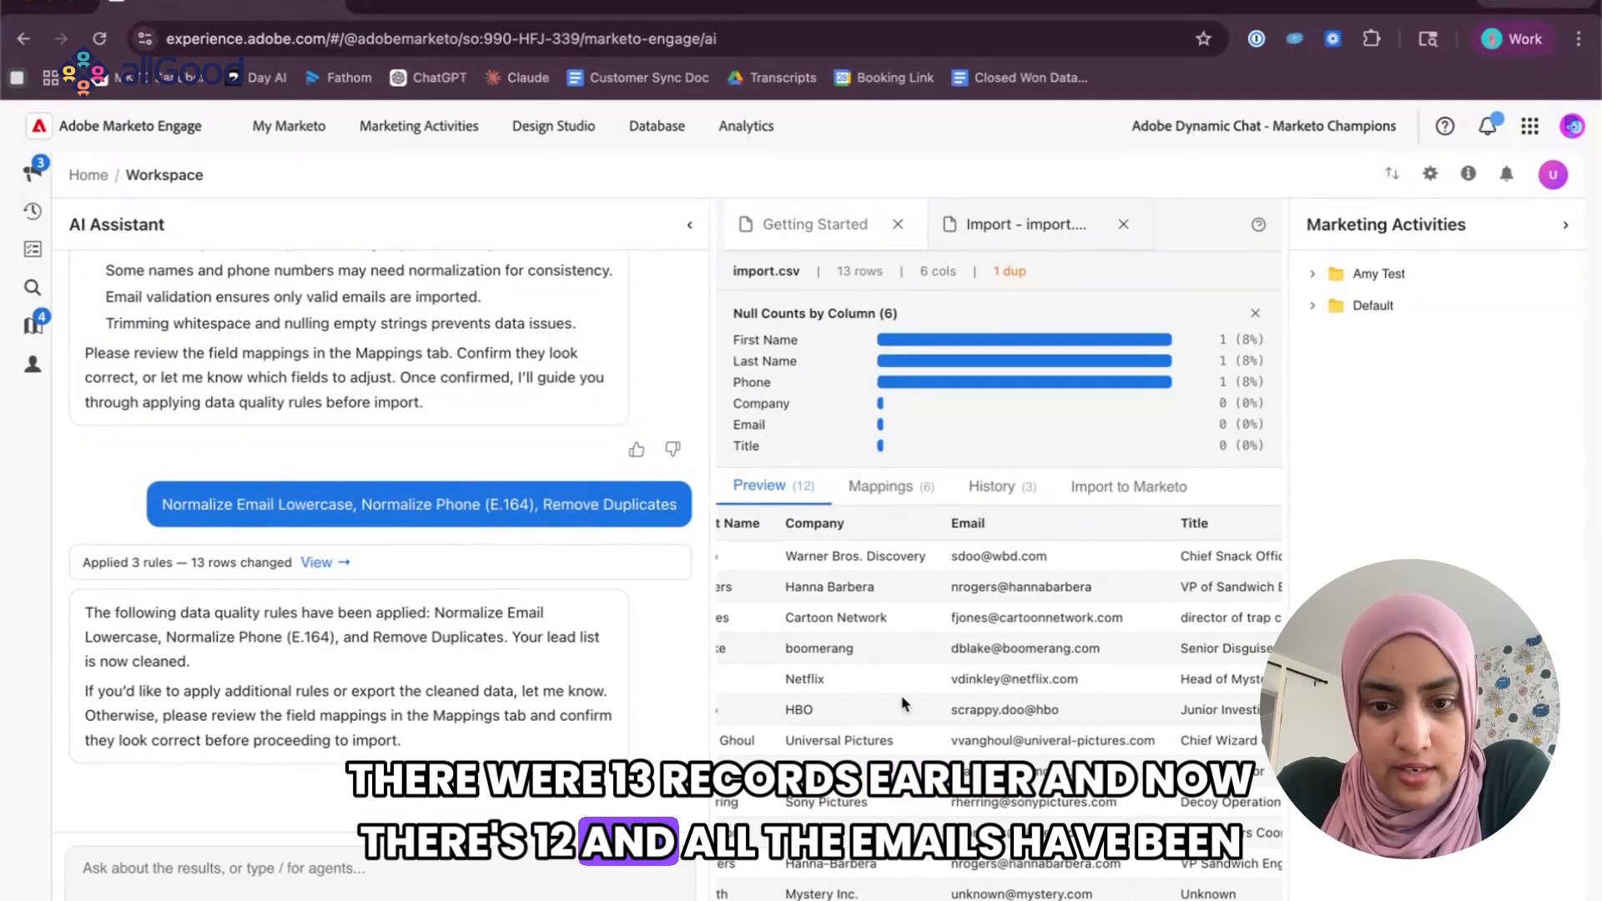
# Find the name capitalization rule in the assistant's rule list and send "Title Case Names" in the chat to apply it.
pyautogui.scroll(8, 342, 497)
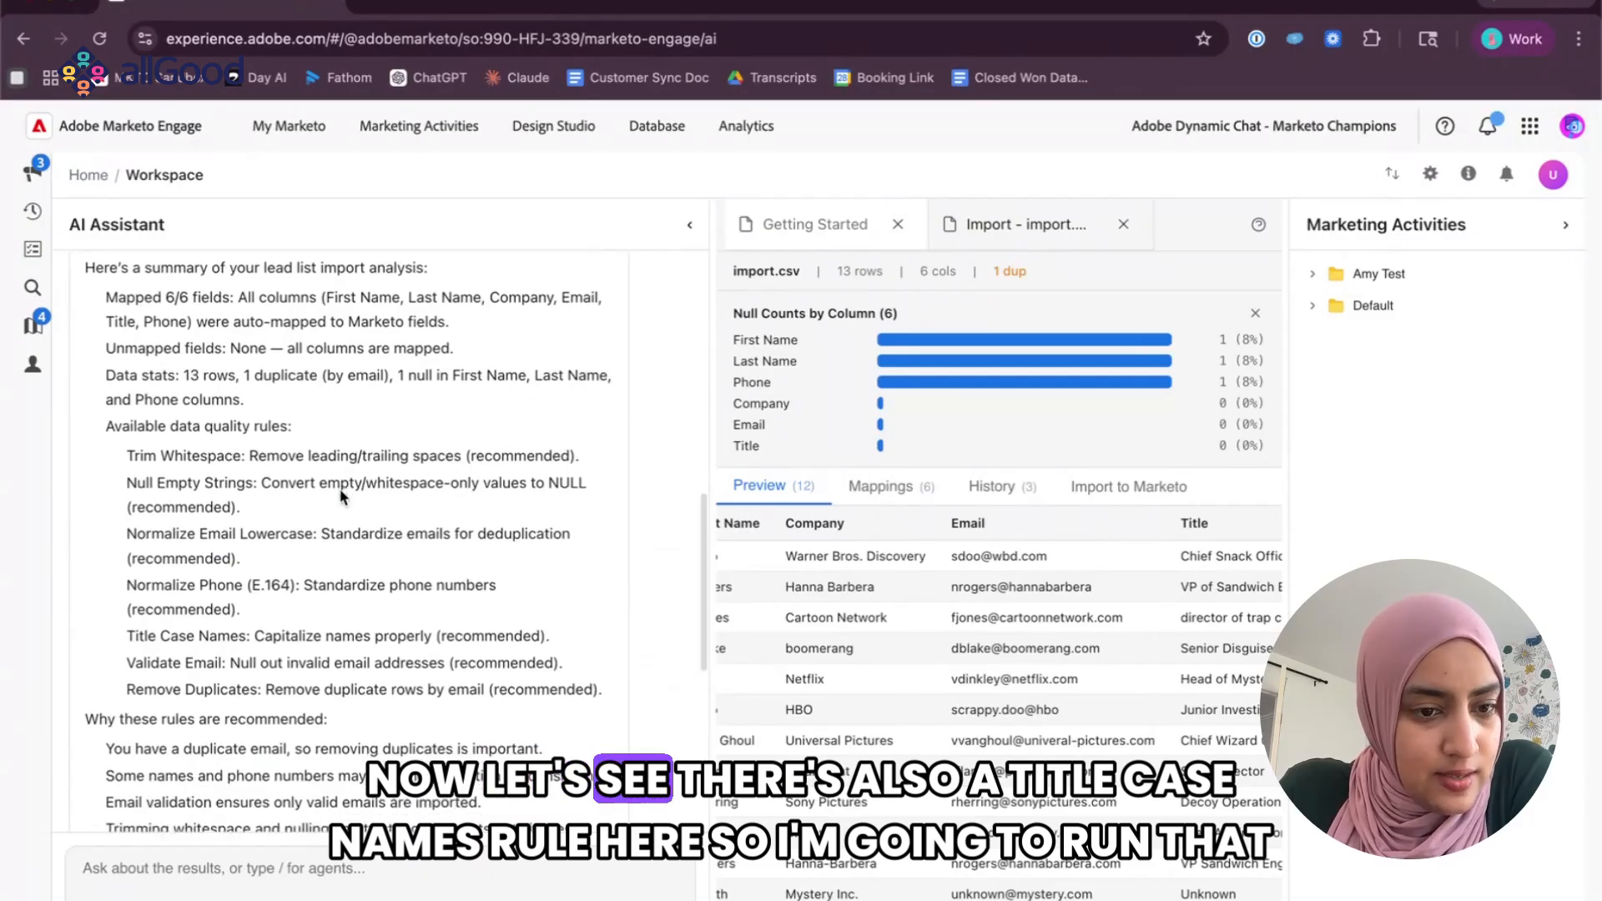
pyautogui.scroll(-1, 342, 497)
pyautogui.moveTo(129, 576); pyautogui.dragTo(247, 574)
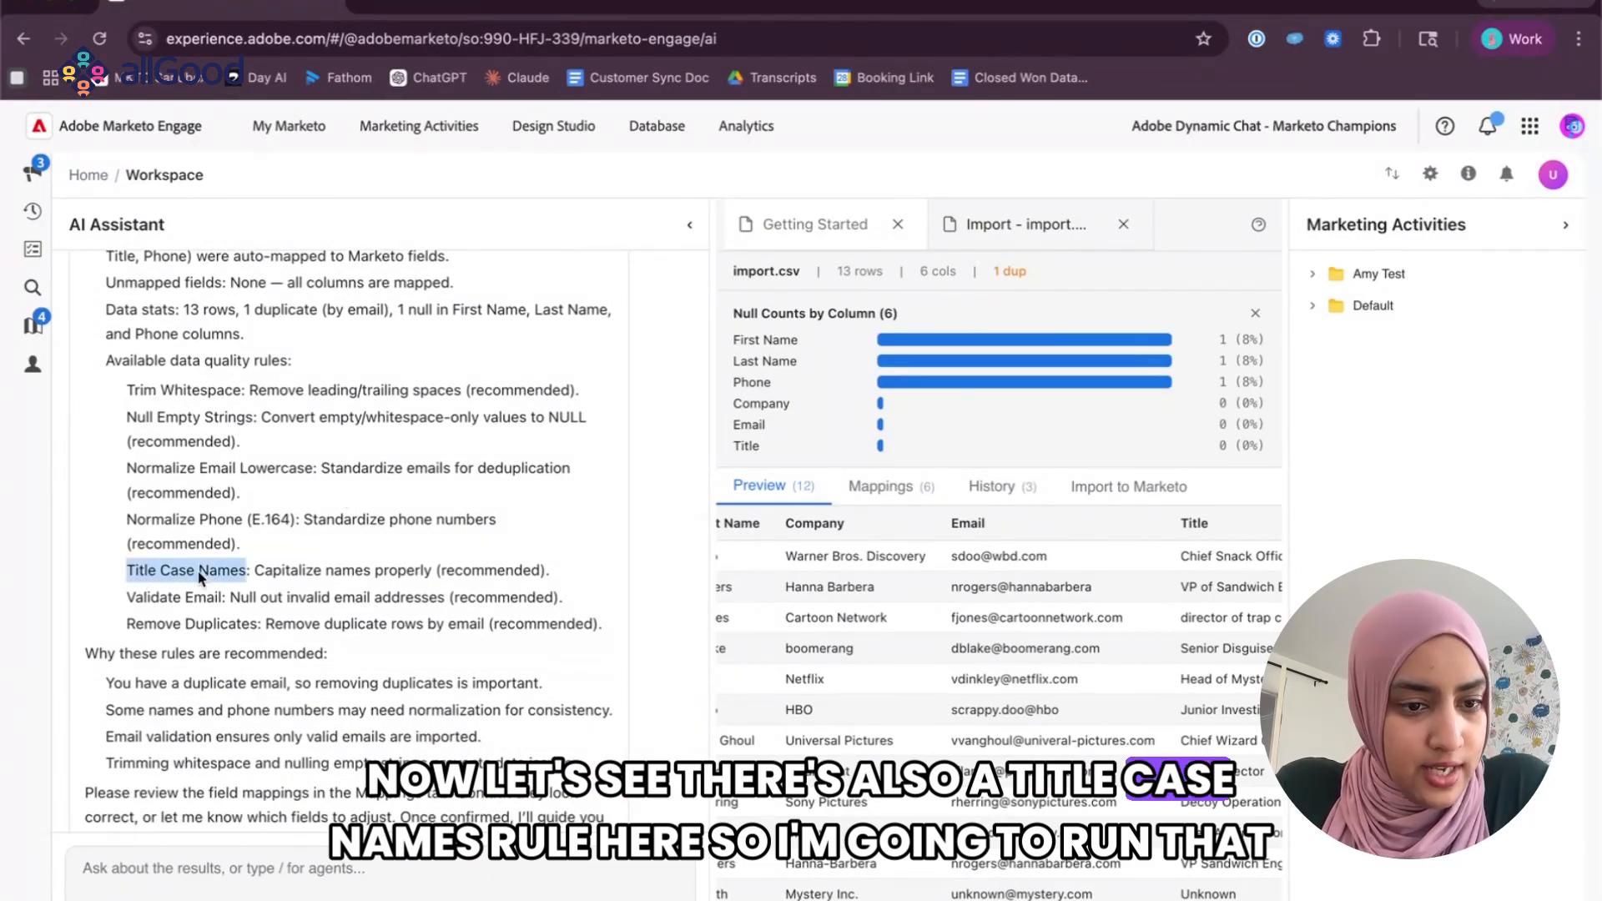
pyautogui.click(327, 884)
pyautogui.press('Return')
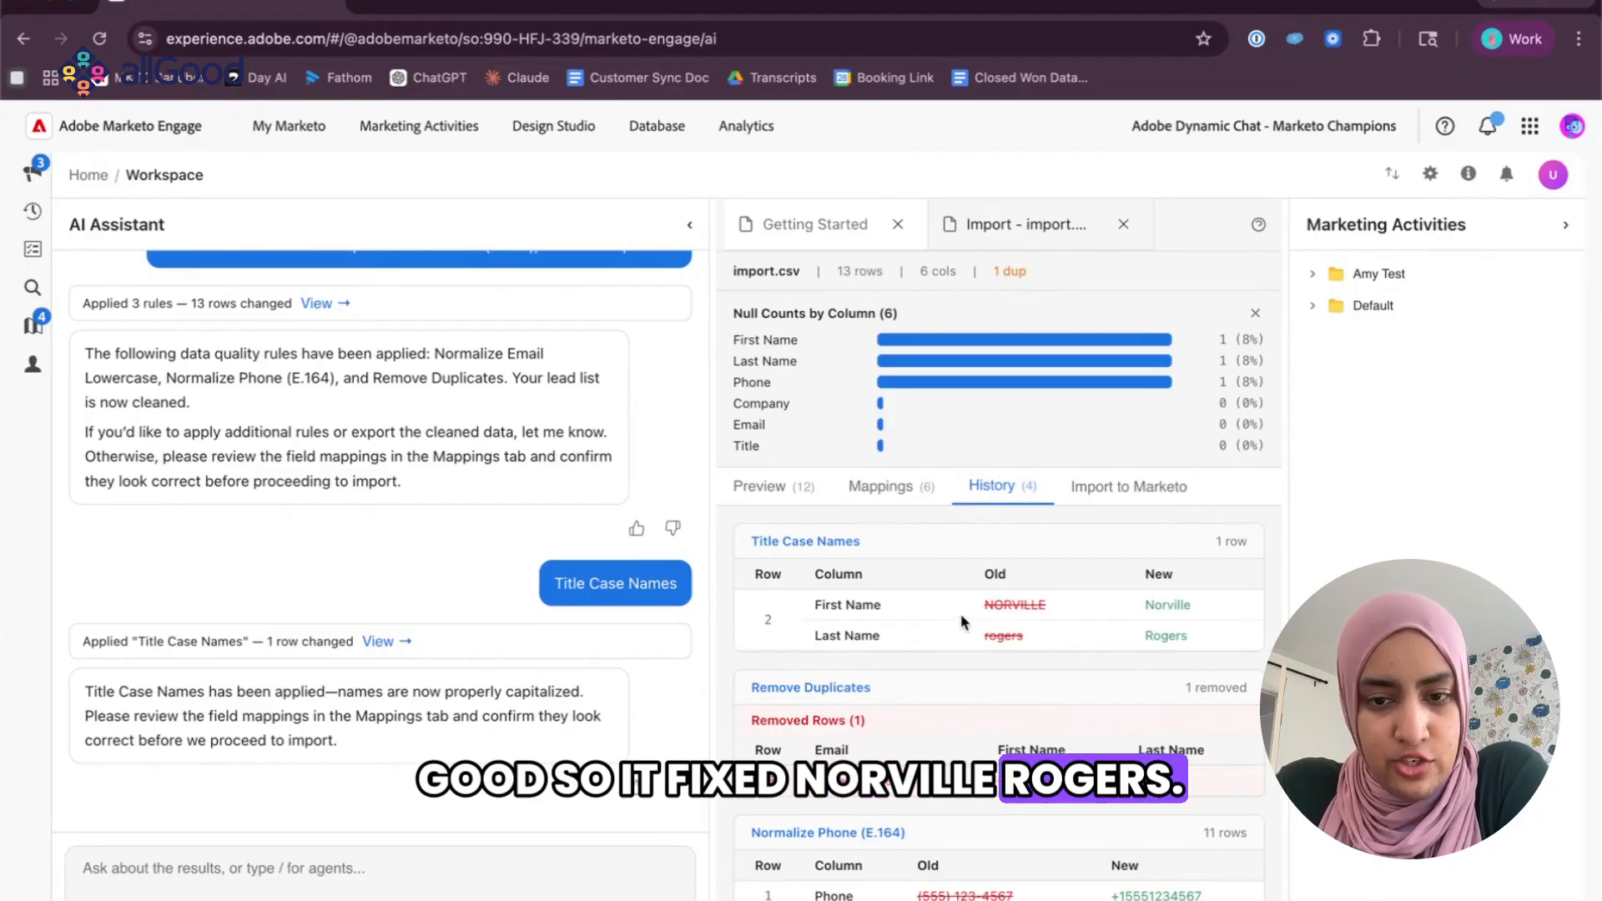
# Review the previewed records across all columns, checking the capitalized names, job titles and emails.
pyautogui.click(771, 489)
pyautogui.hscroll(5, 855, 658)
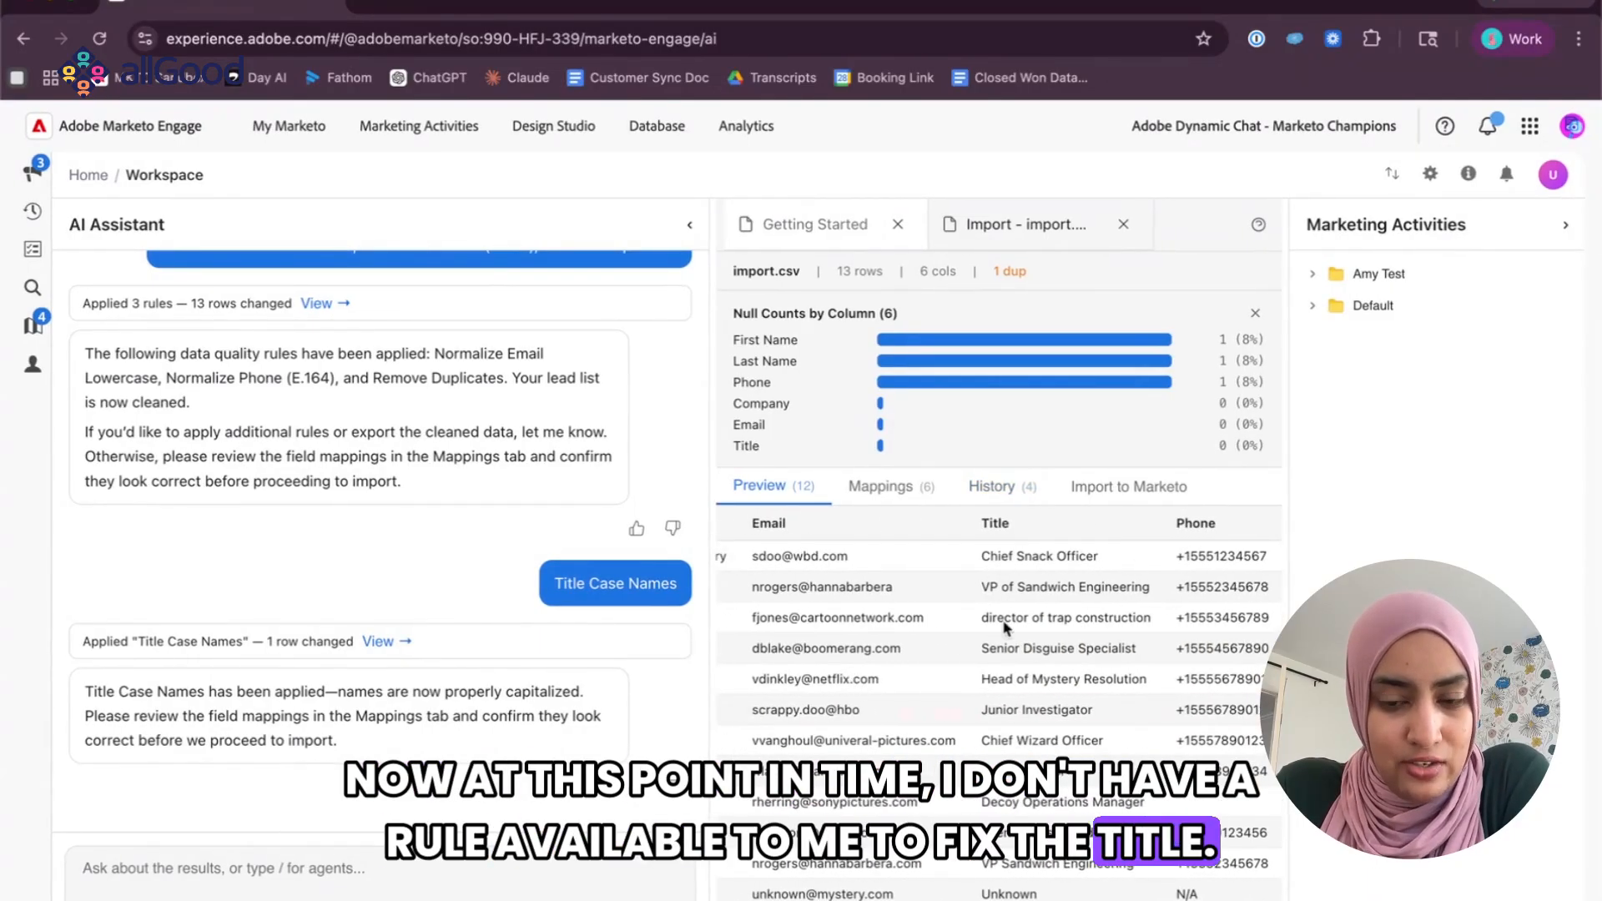
pyautogui.hscroll(-5, 913, 547)
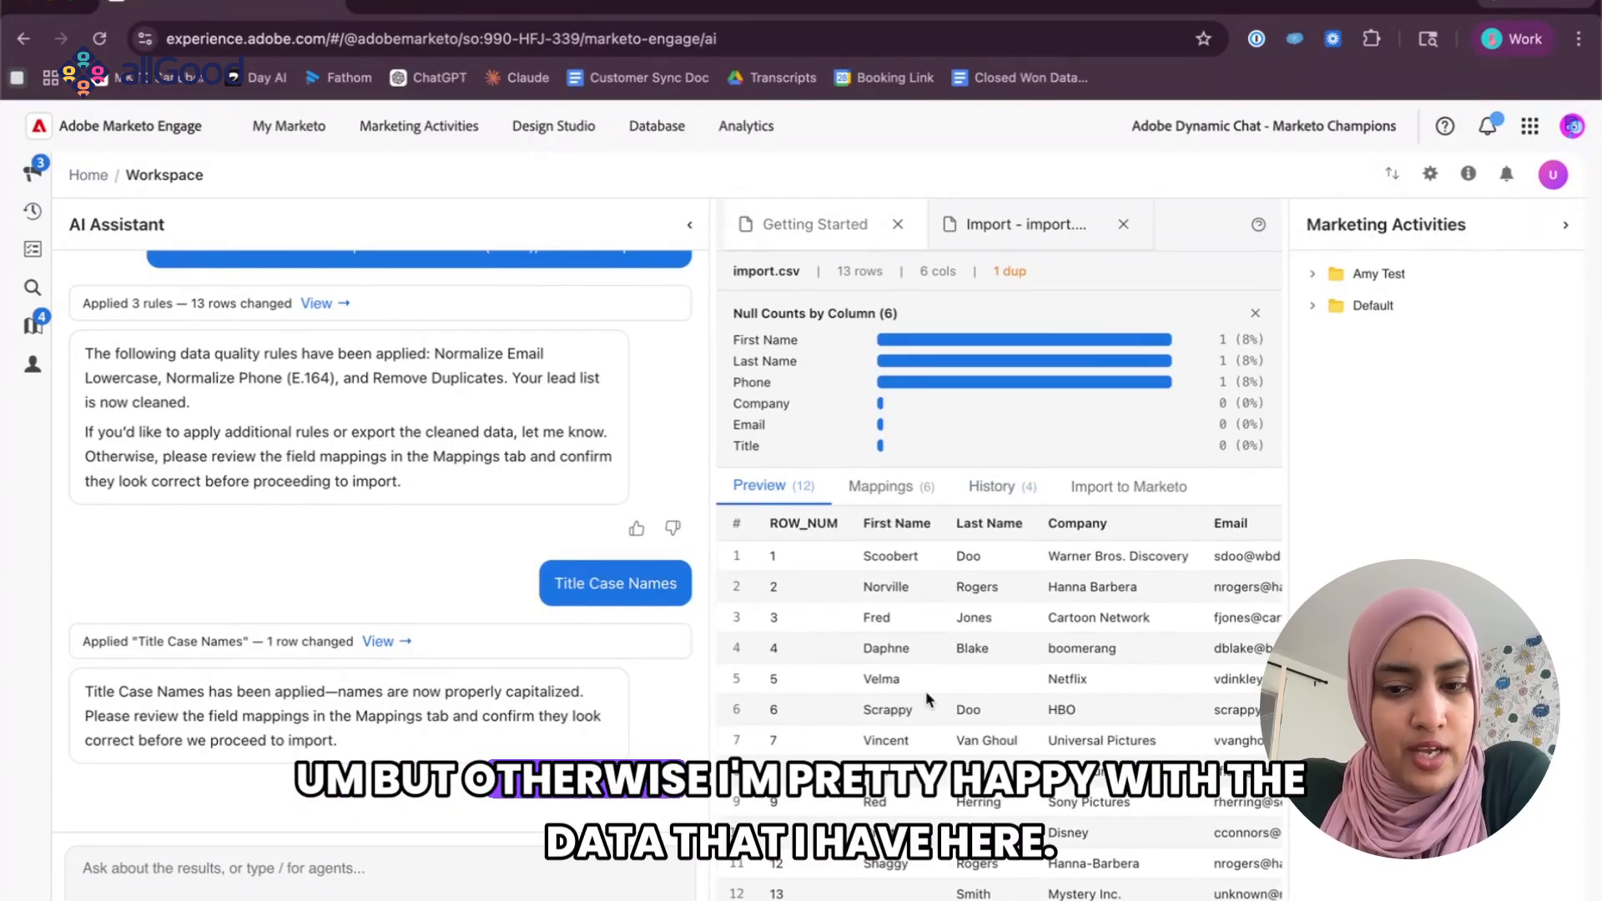
pyautogui.hscroll(3, 929, 700)
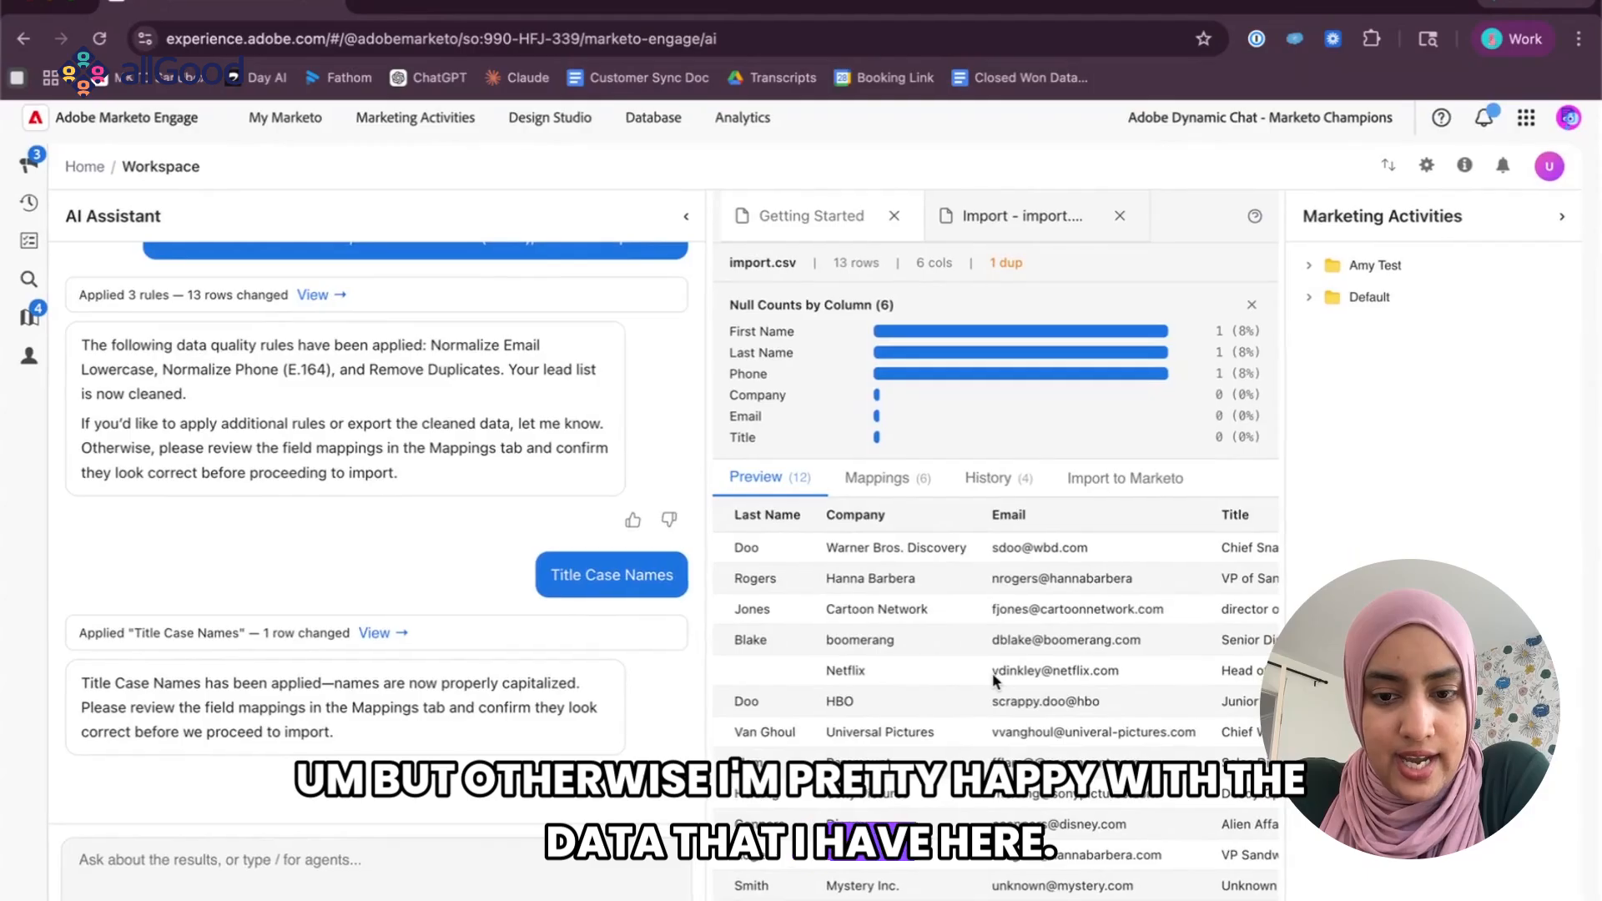
# Set the import to a new static list in Default / Group Lists, named with the owner's first name plus "Scooby List 2".
pyautogui.click(1108, 489)
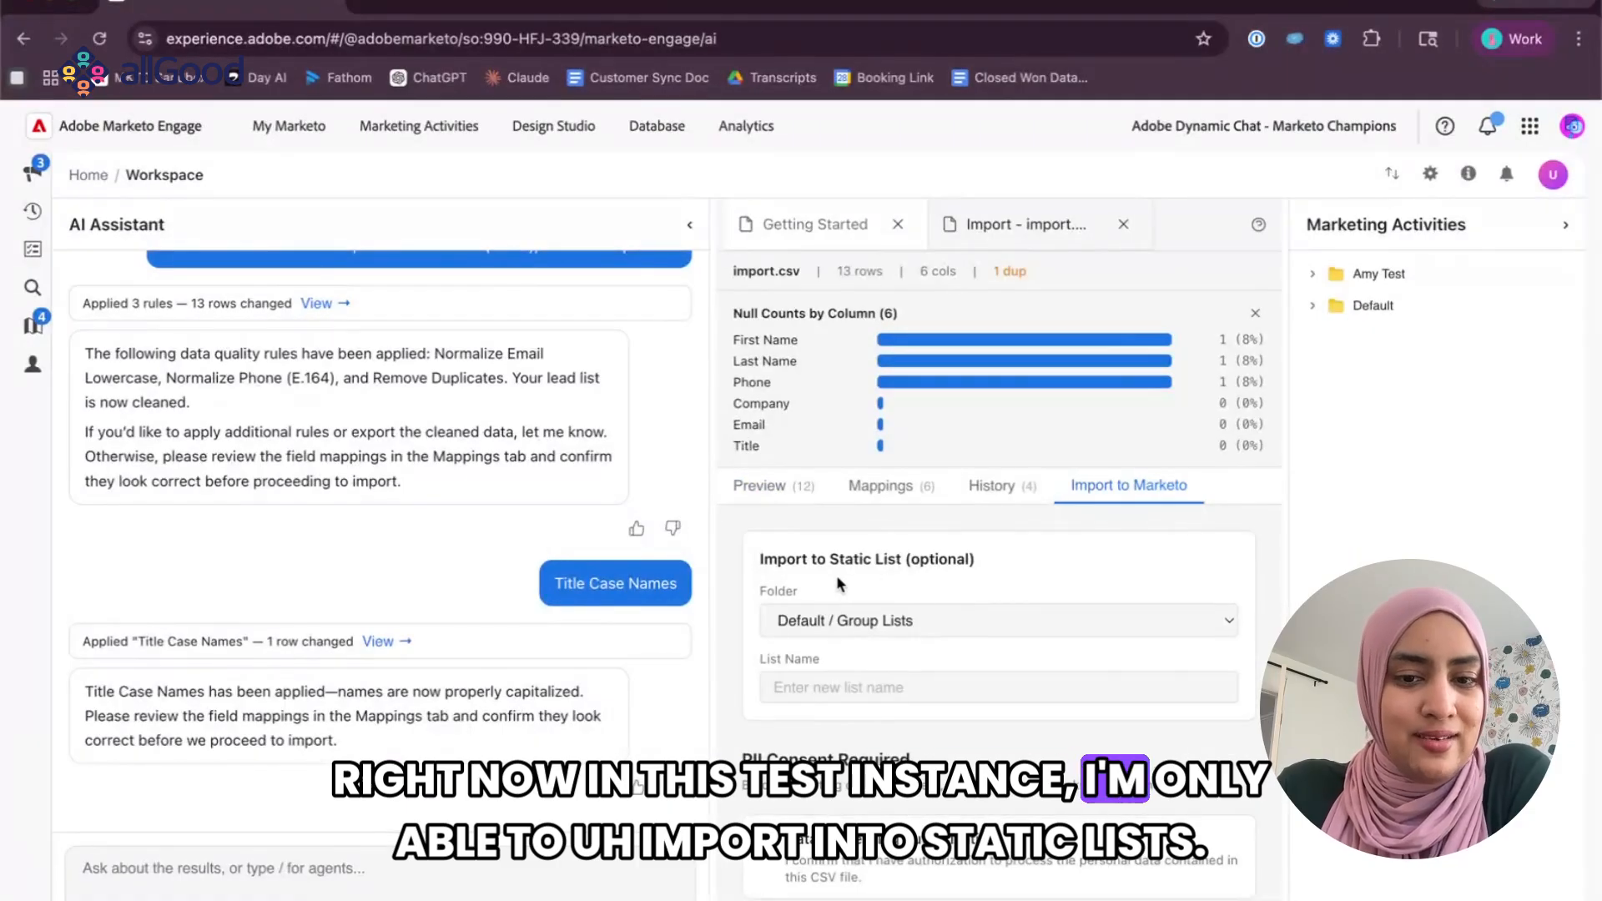
pyautogui.click(831, 621)
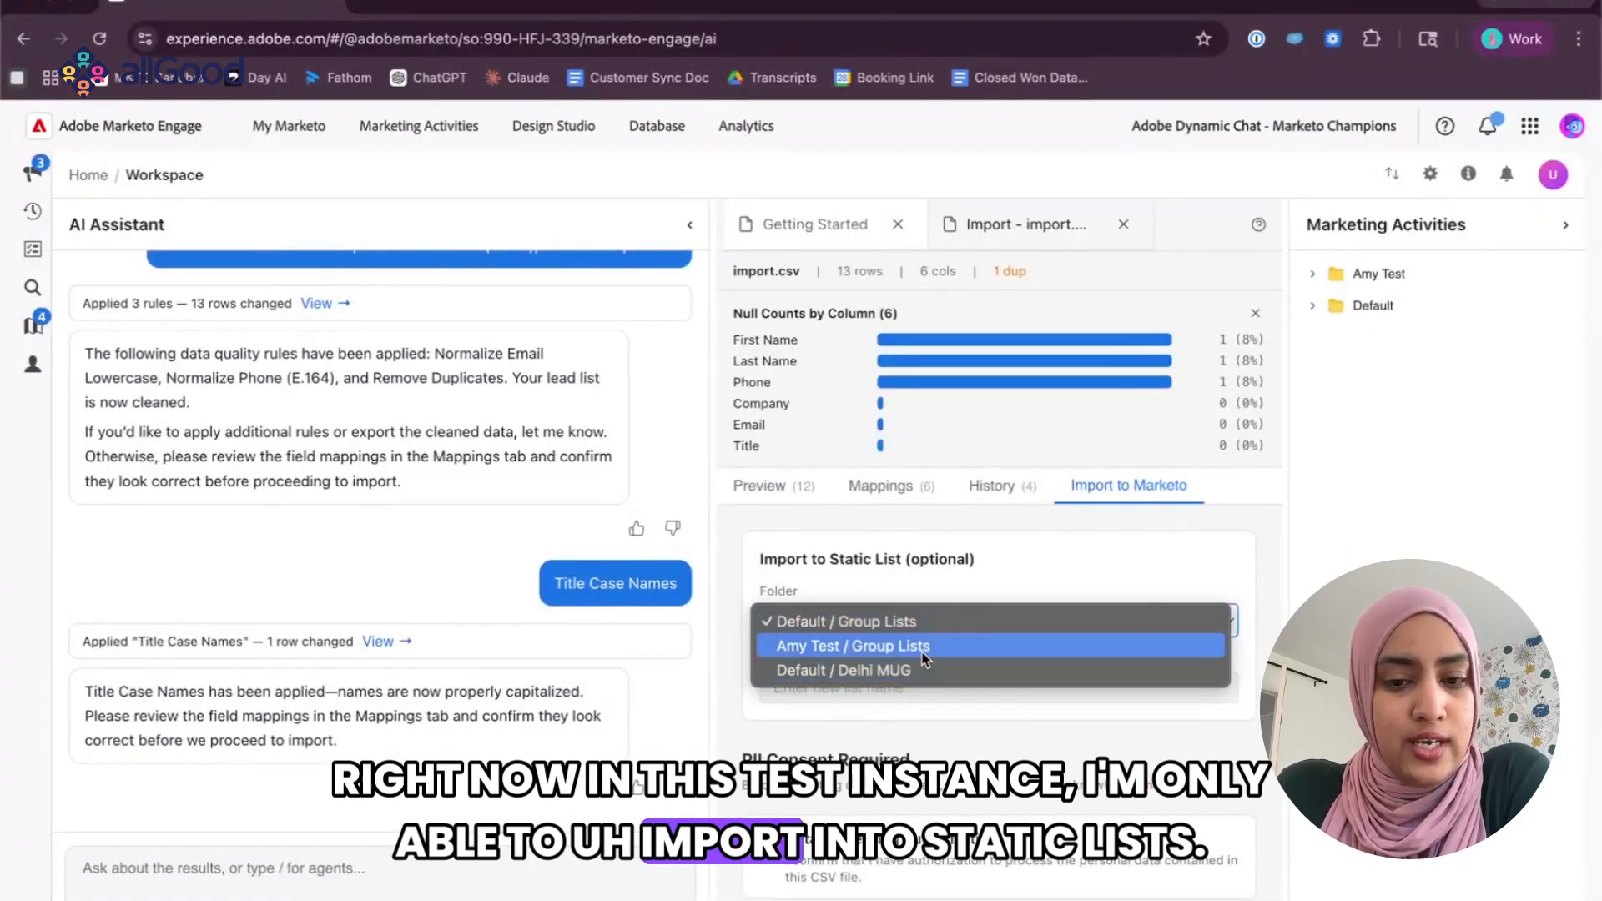
pyautogui.click(915, 620)
pyautogui.click(805, 684)
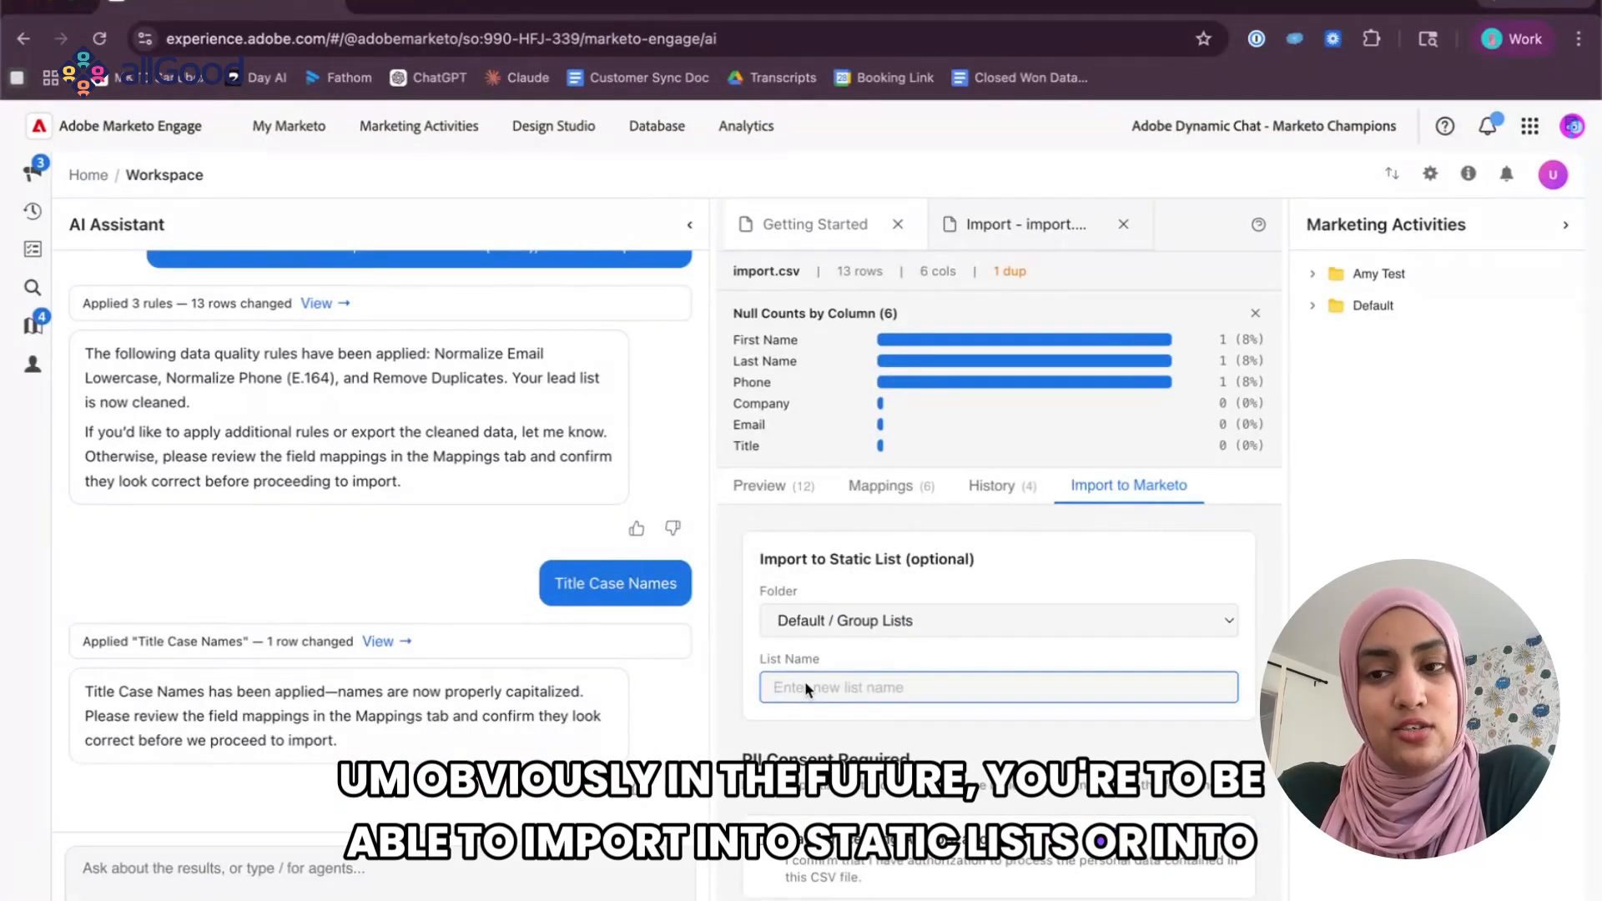
pyautogui.write('Alysha Scob')
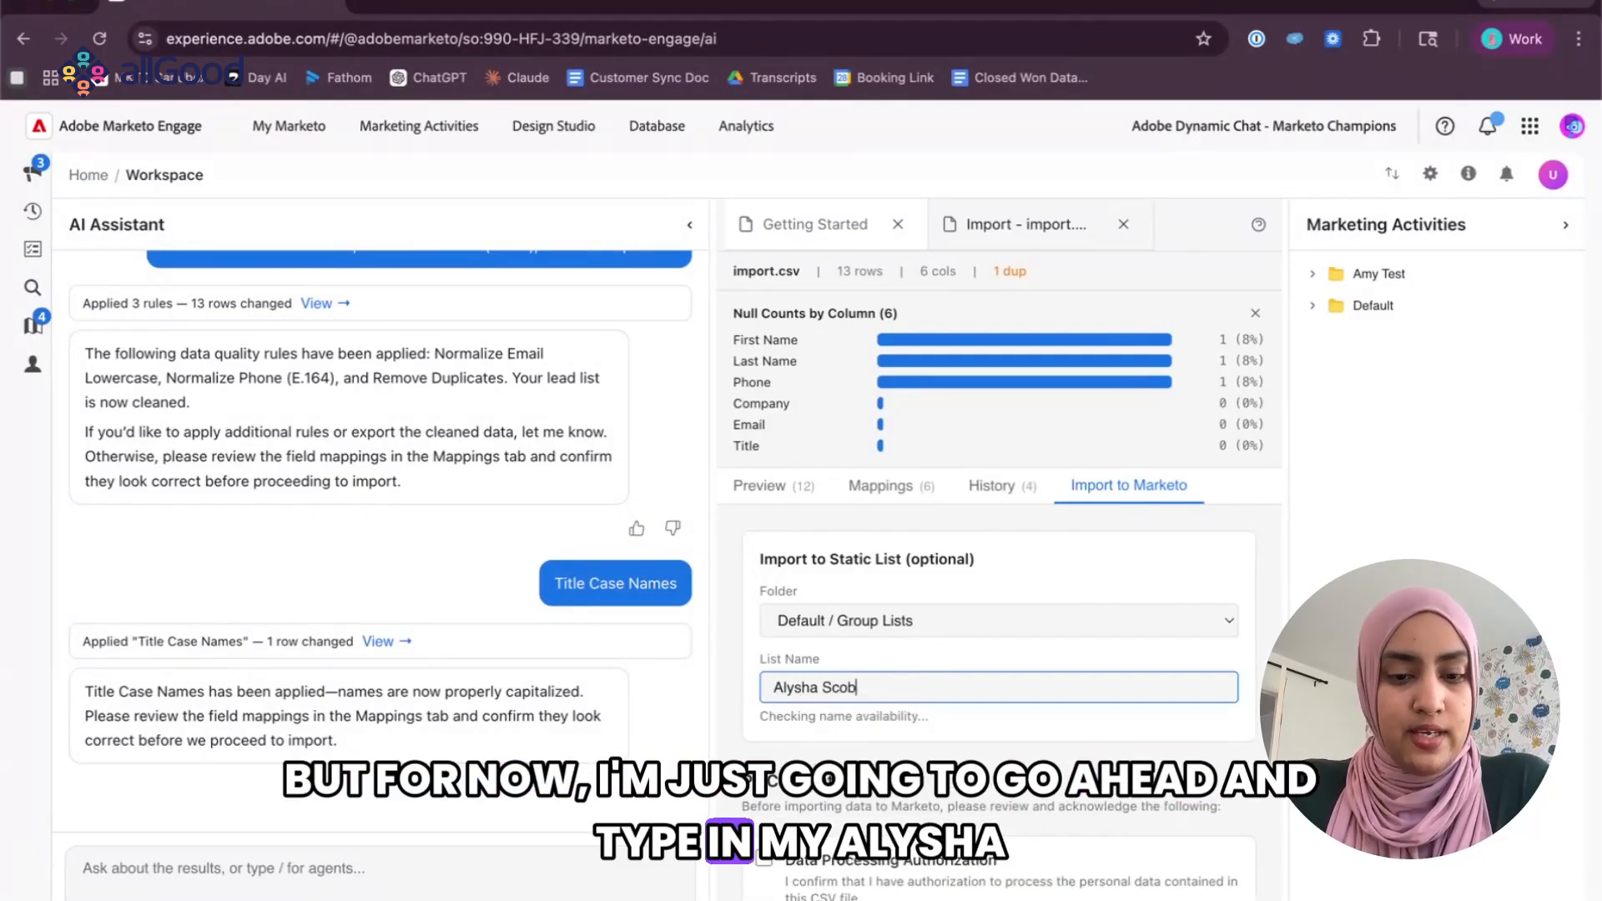
pyautogui.press('BackSpace')
pyautogui.press('BackSpace')
pyautogui.write('oby List')
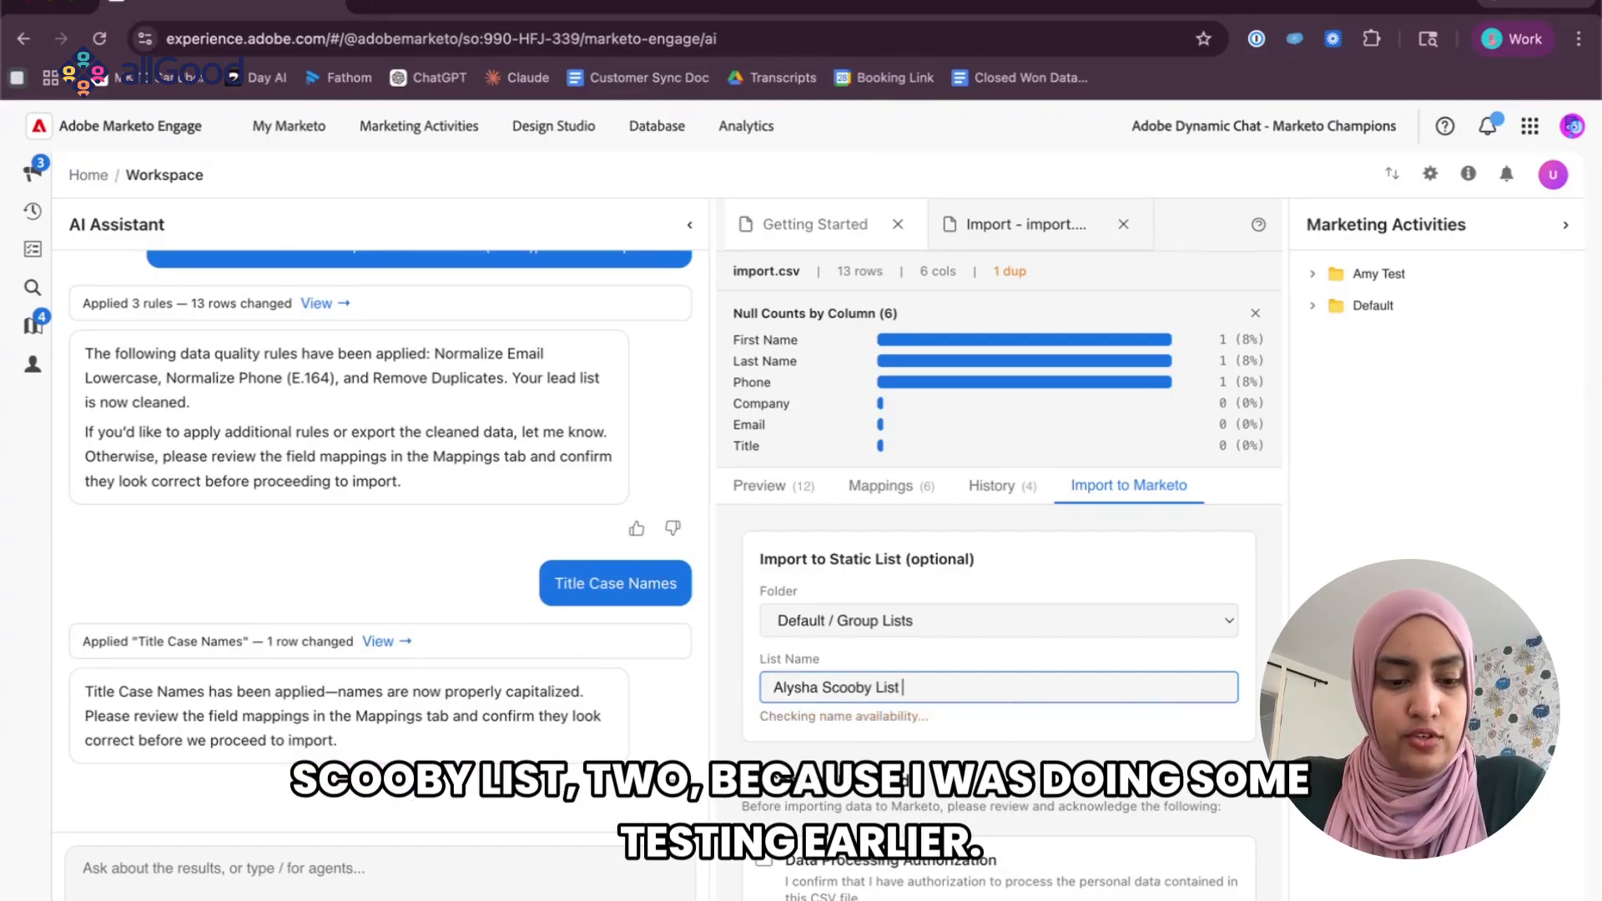
pyautogui.write(' 2')
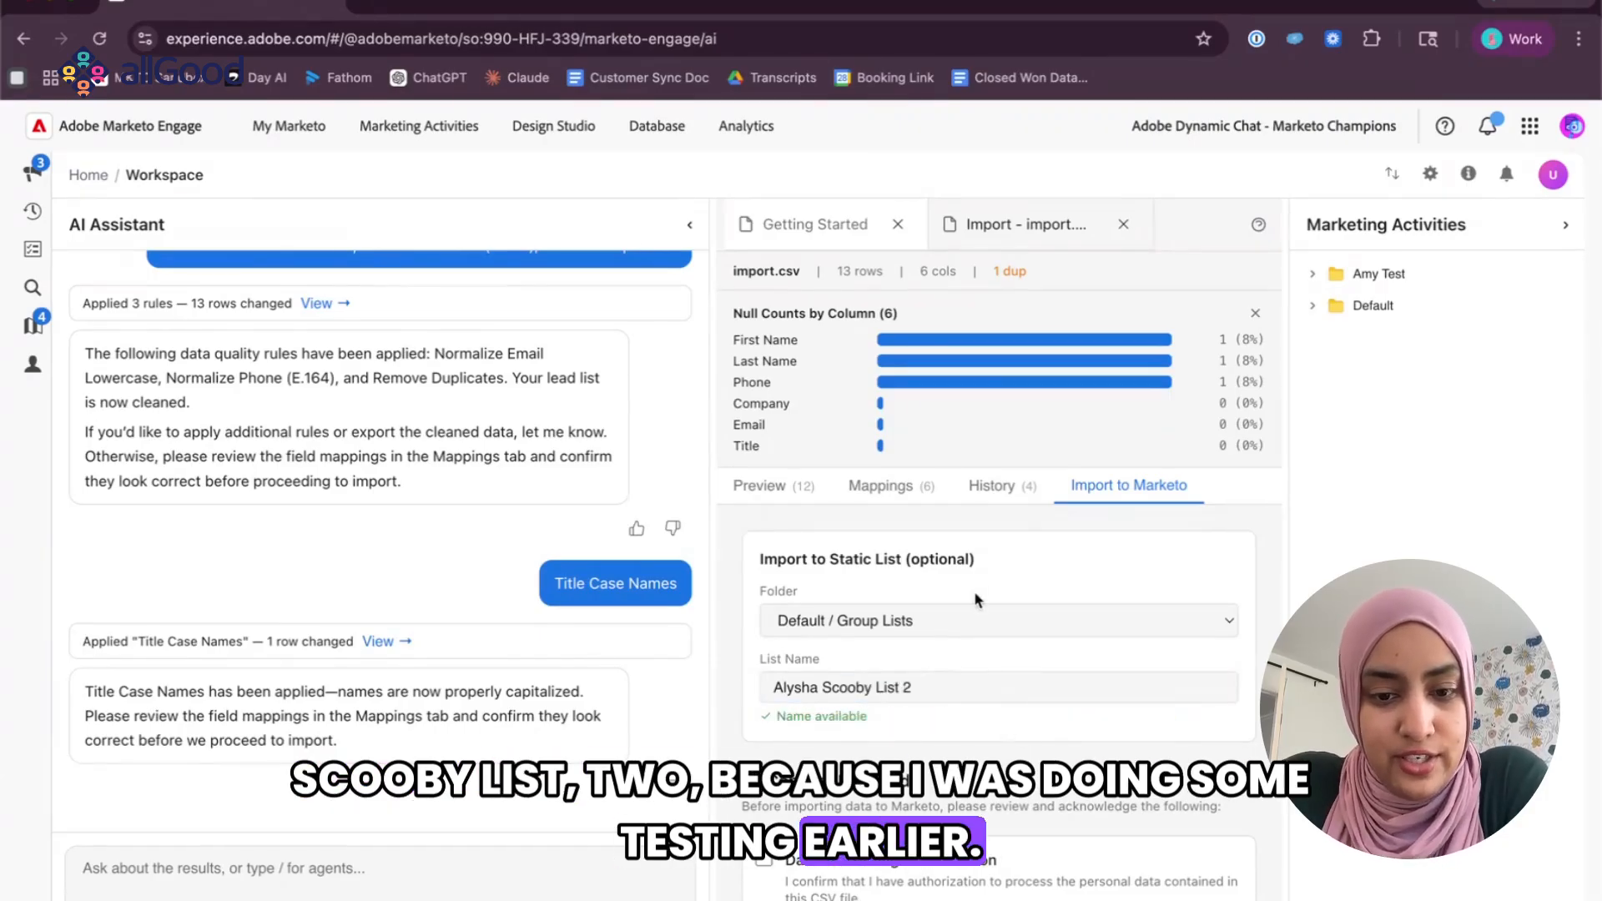
# Acknowledge all three PII consent statements, including data processing and temporary storage, and approve the import to Marketo.
pyautogui.scroll(-2, 974, 590)
pyautogui.scroll(-1, 978, 581)
pyautogui.click(891, 659)
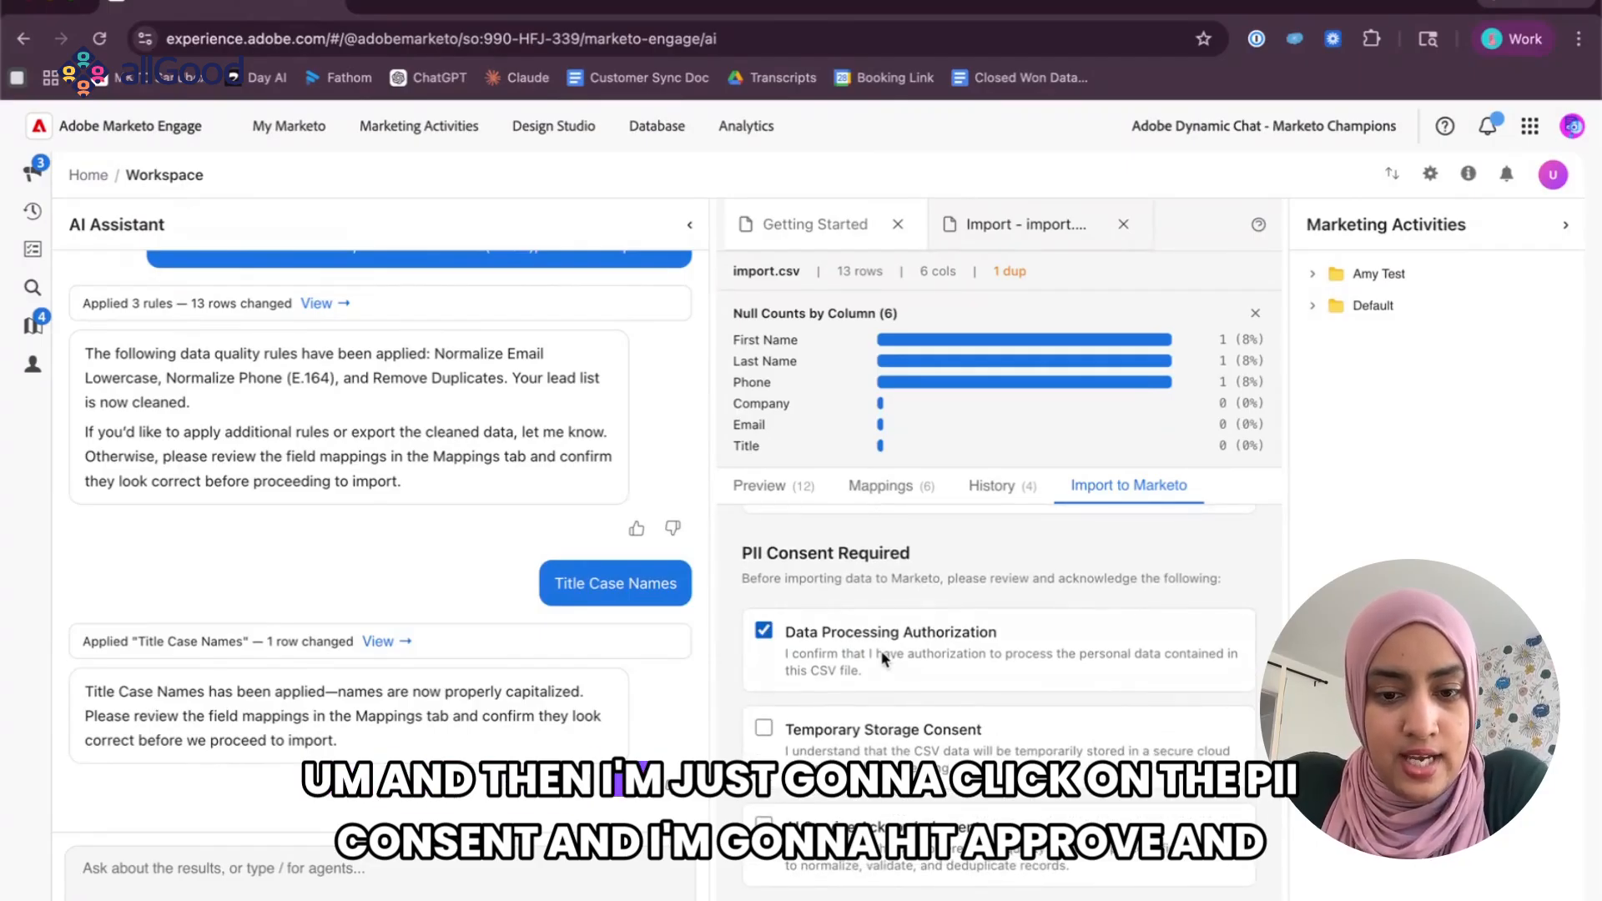
pyautogui.click(886, 747)
pyautogui.click(879, 847)
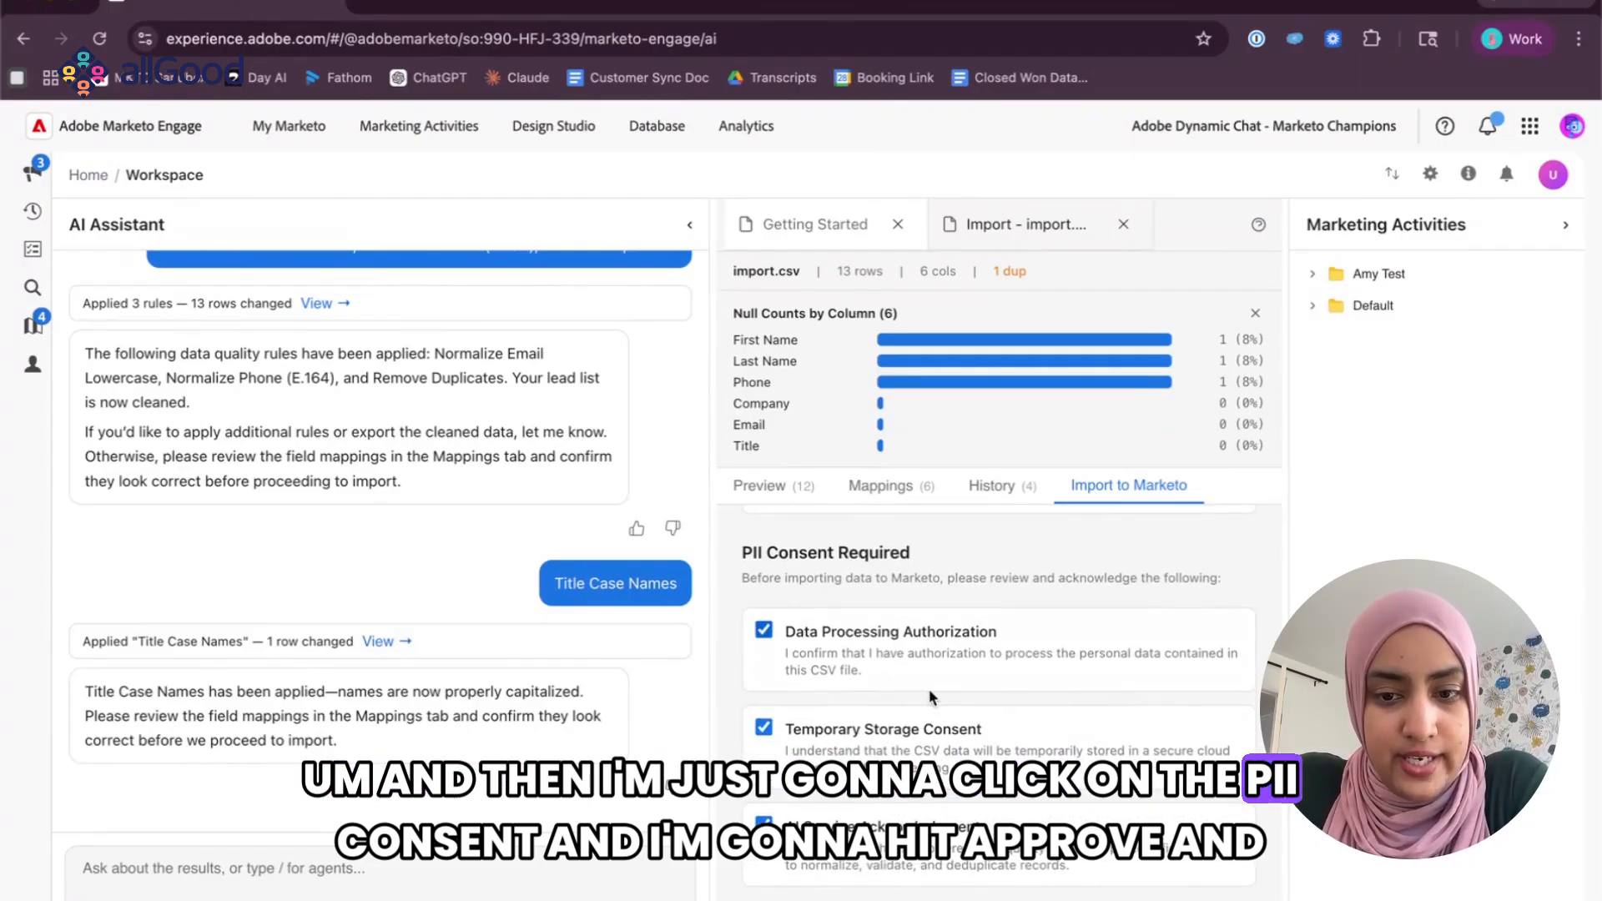
pyautogui.click(926, 898)
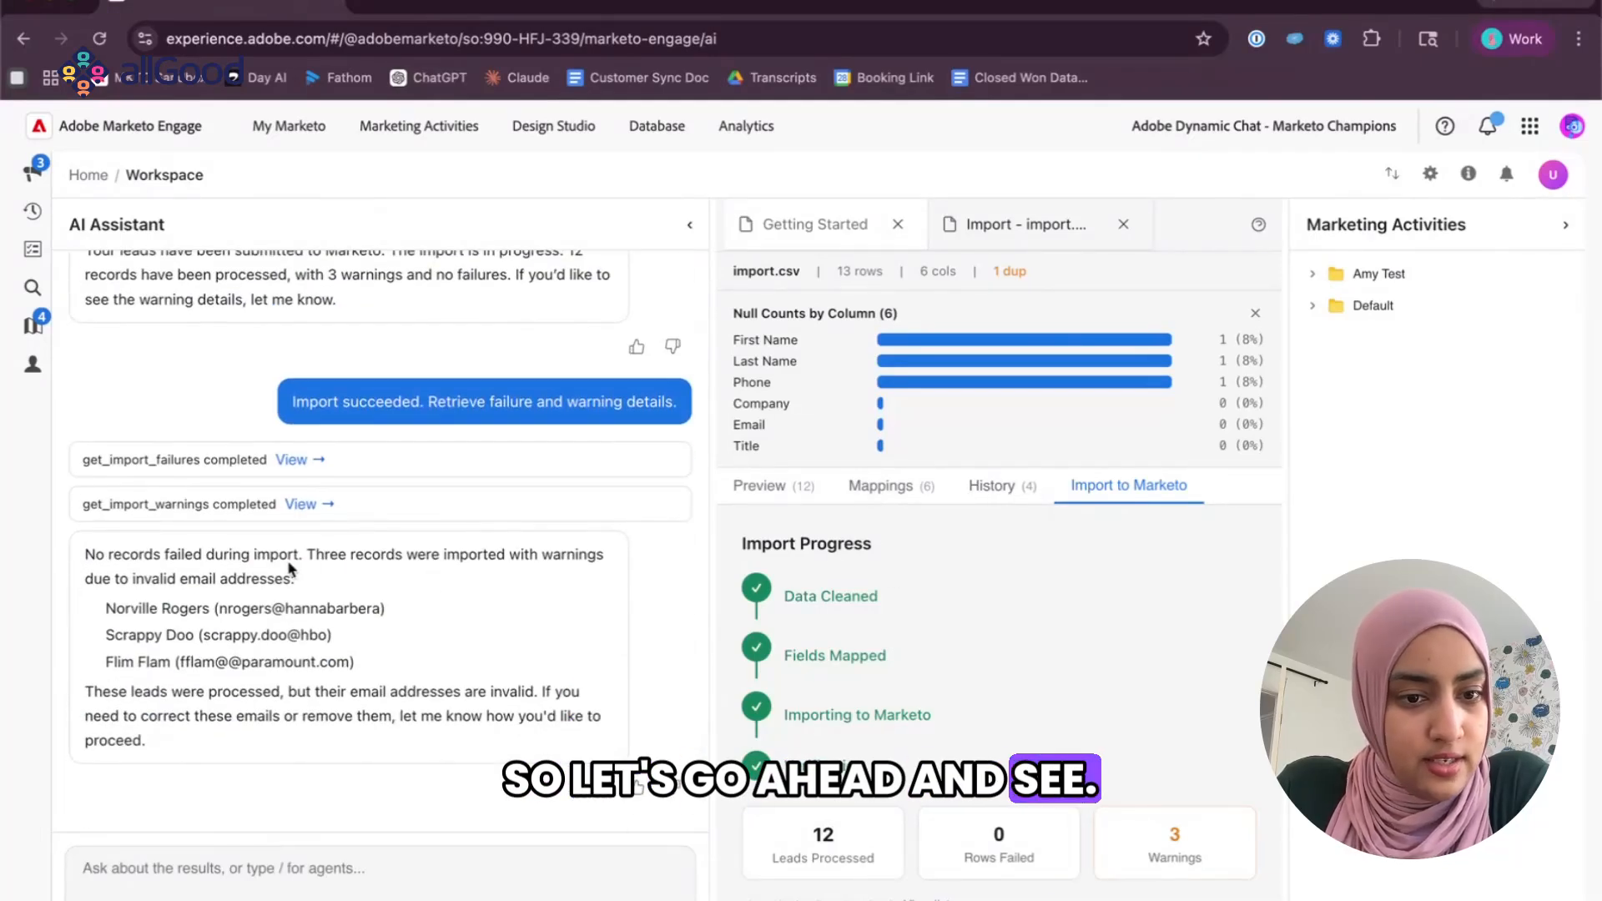
# Examine the leads and email addresses listed in the assistant's import warning details, and check the import history and progress.
pyautogui.moveTo(111, 579)
pyautogui.mouseDown()
pyautogui.moveTo(392, 668)
pyautogui.moveTo(107, 608)
pyautogui.mouseUp()
pyautogui.click(393, 668)
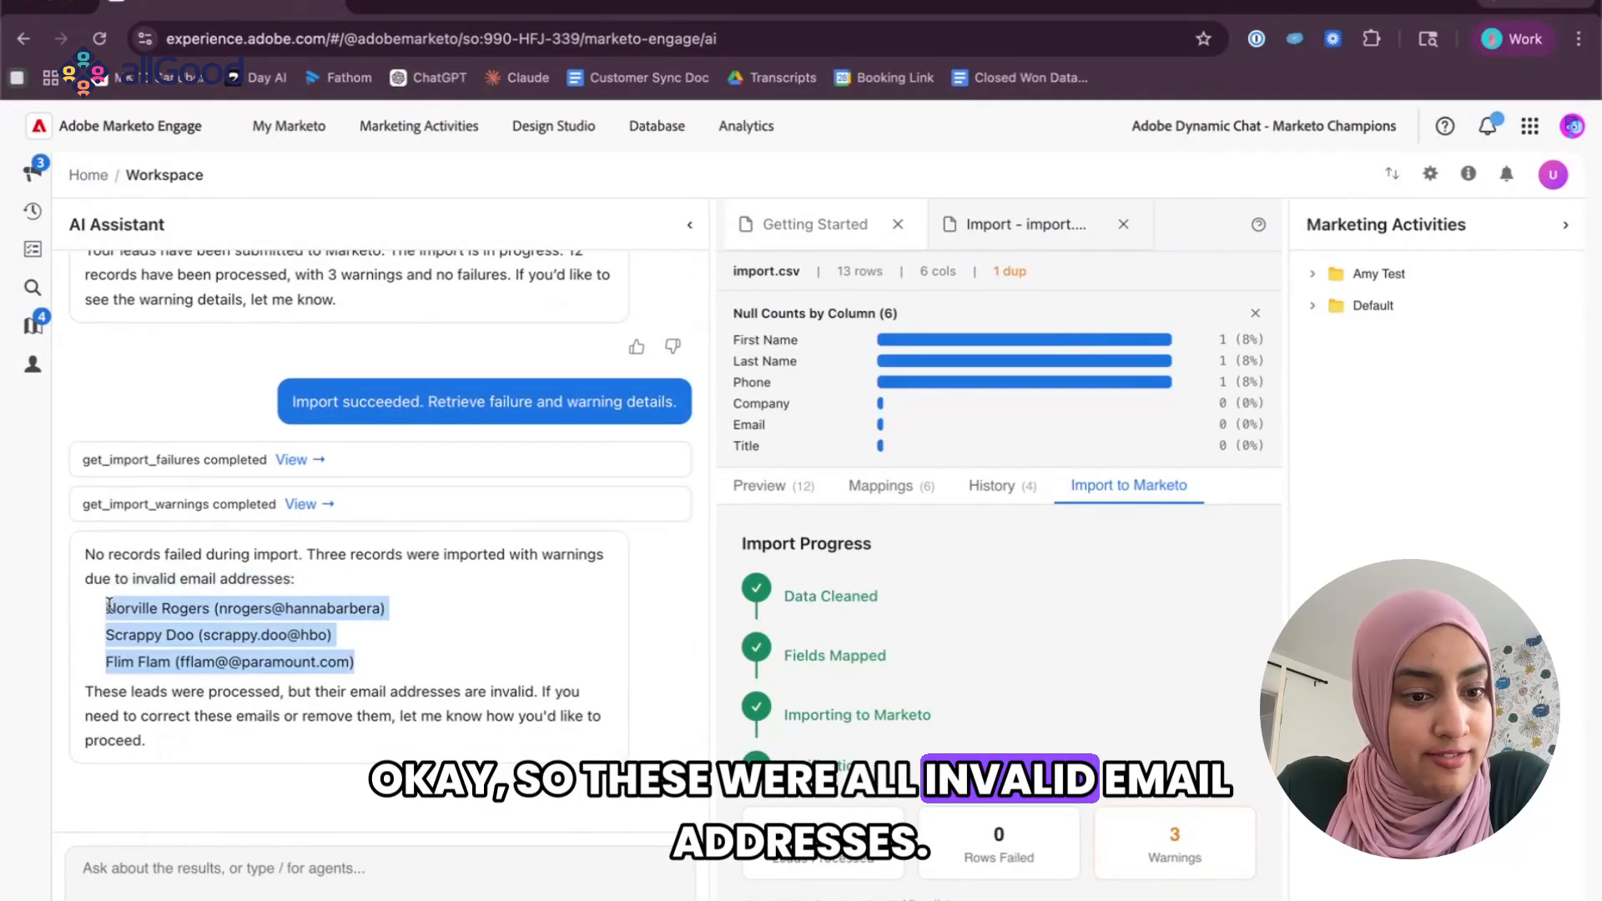
pyautogui.click(275, 620)
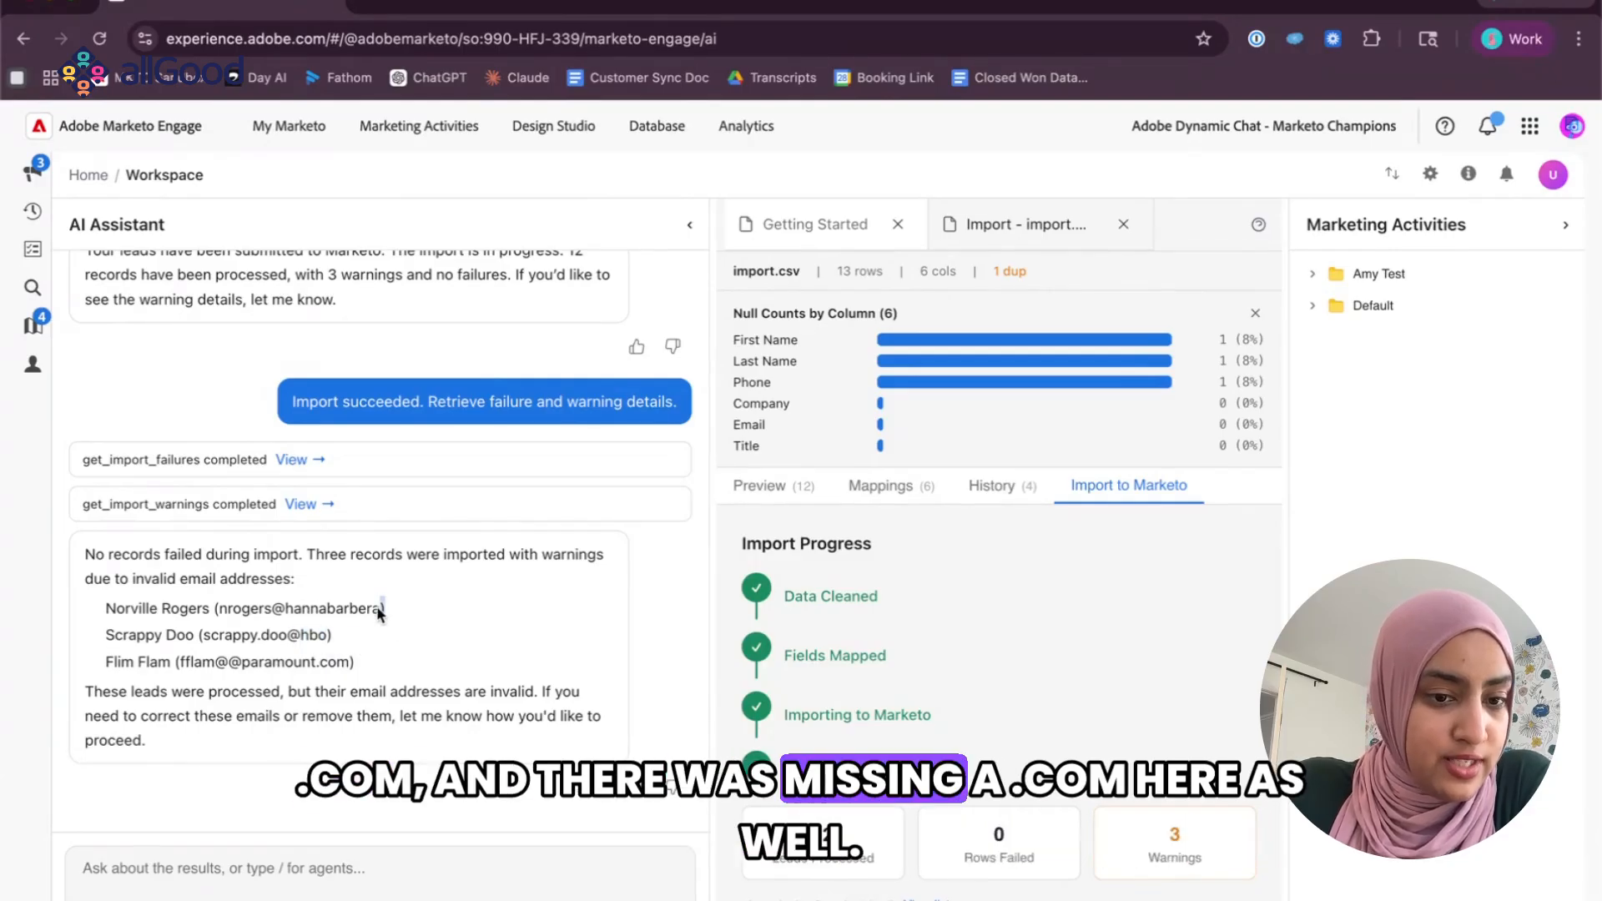
pyautogui.moveTo(380, 614); pyautogui.dragTo(219, 612)
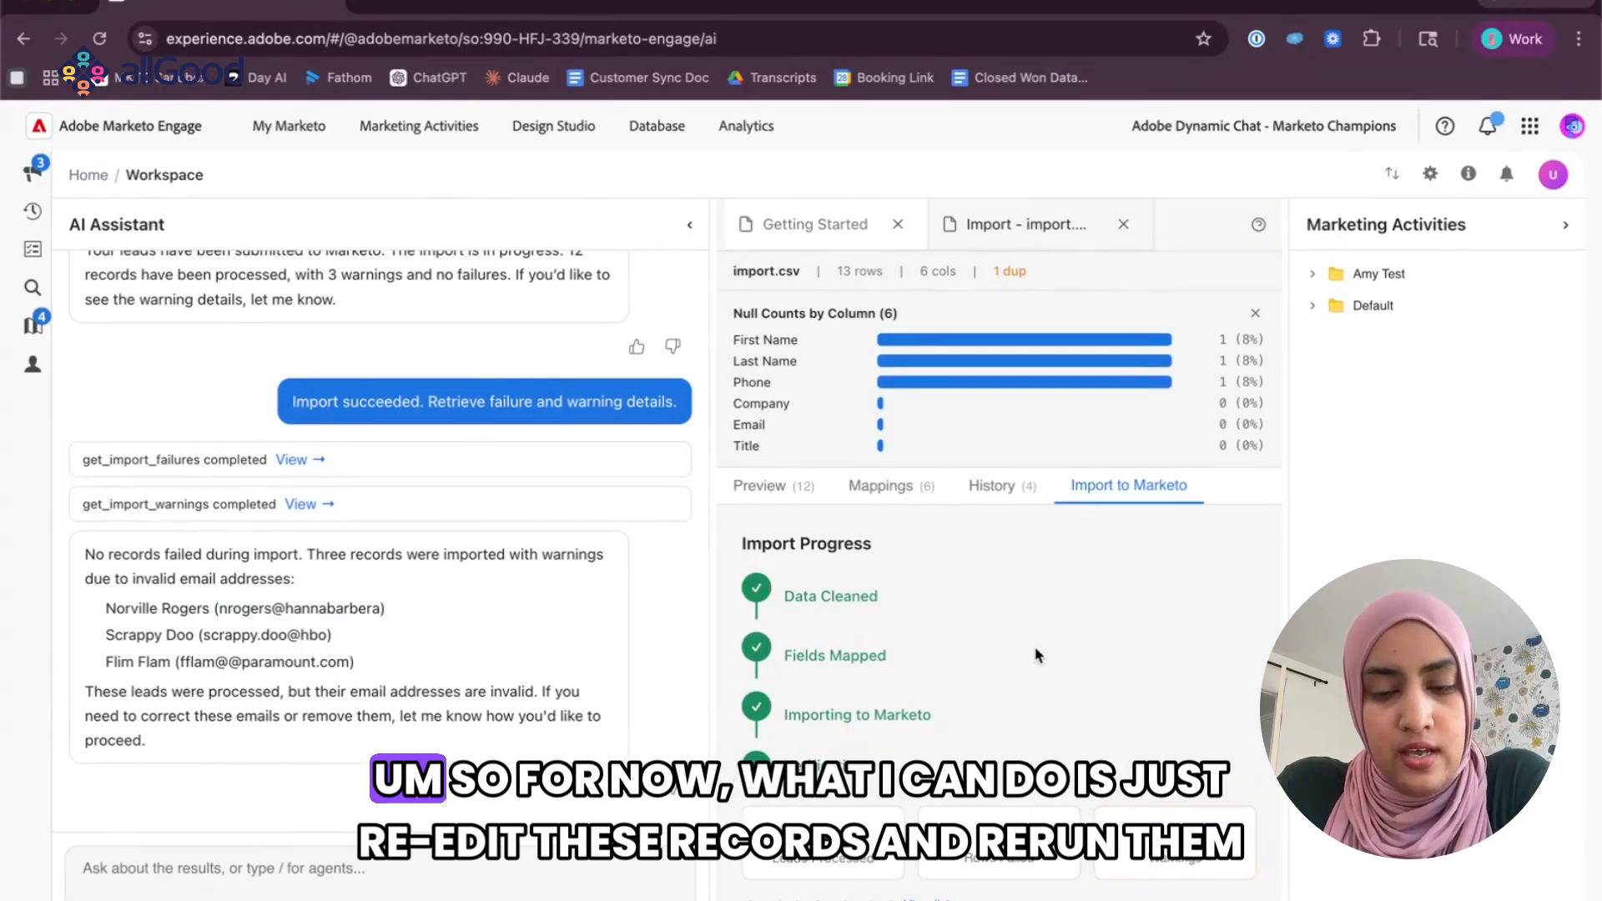
pyautogui.click(998, 491)
pyautogui.click(1165, 498)
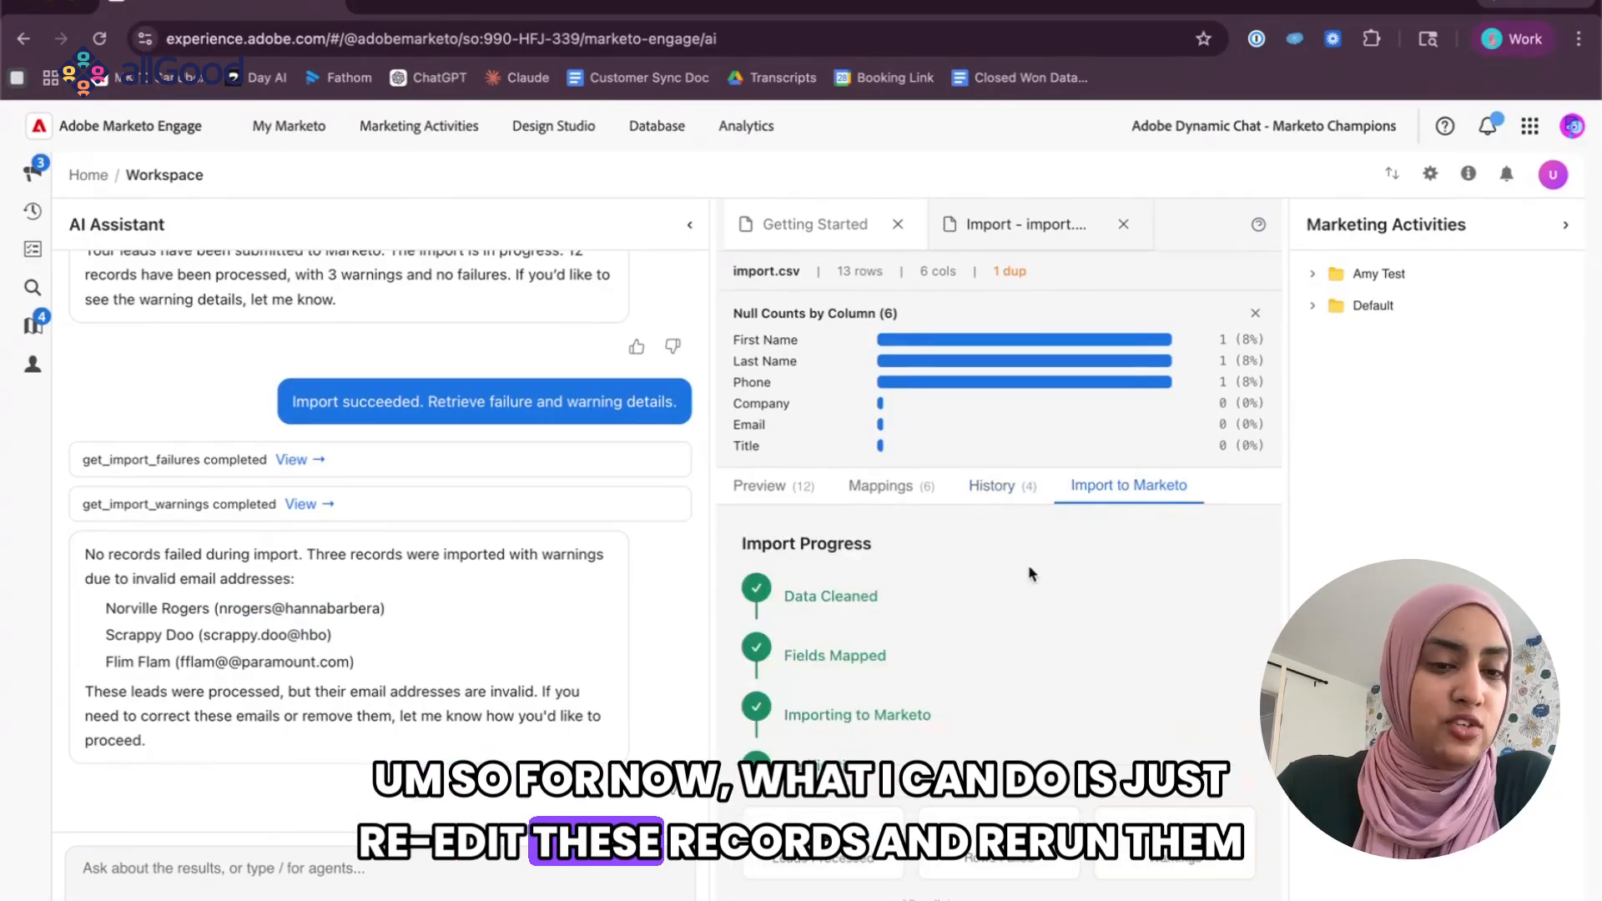
# Open the newly imported Scooby List 2 from the Default workspace's Group Lists in the Database and display its people.
pyautogui.click(653, 125)
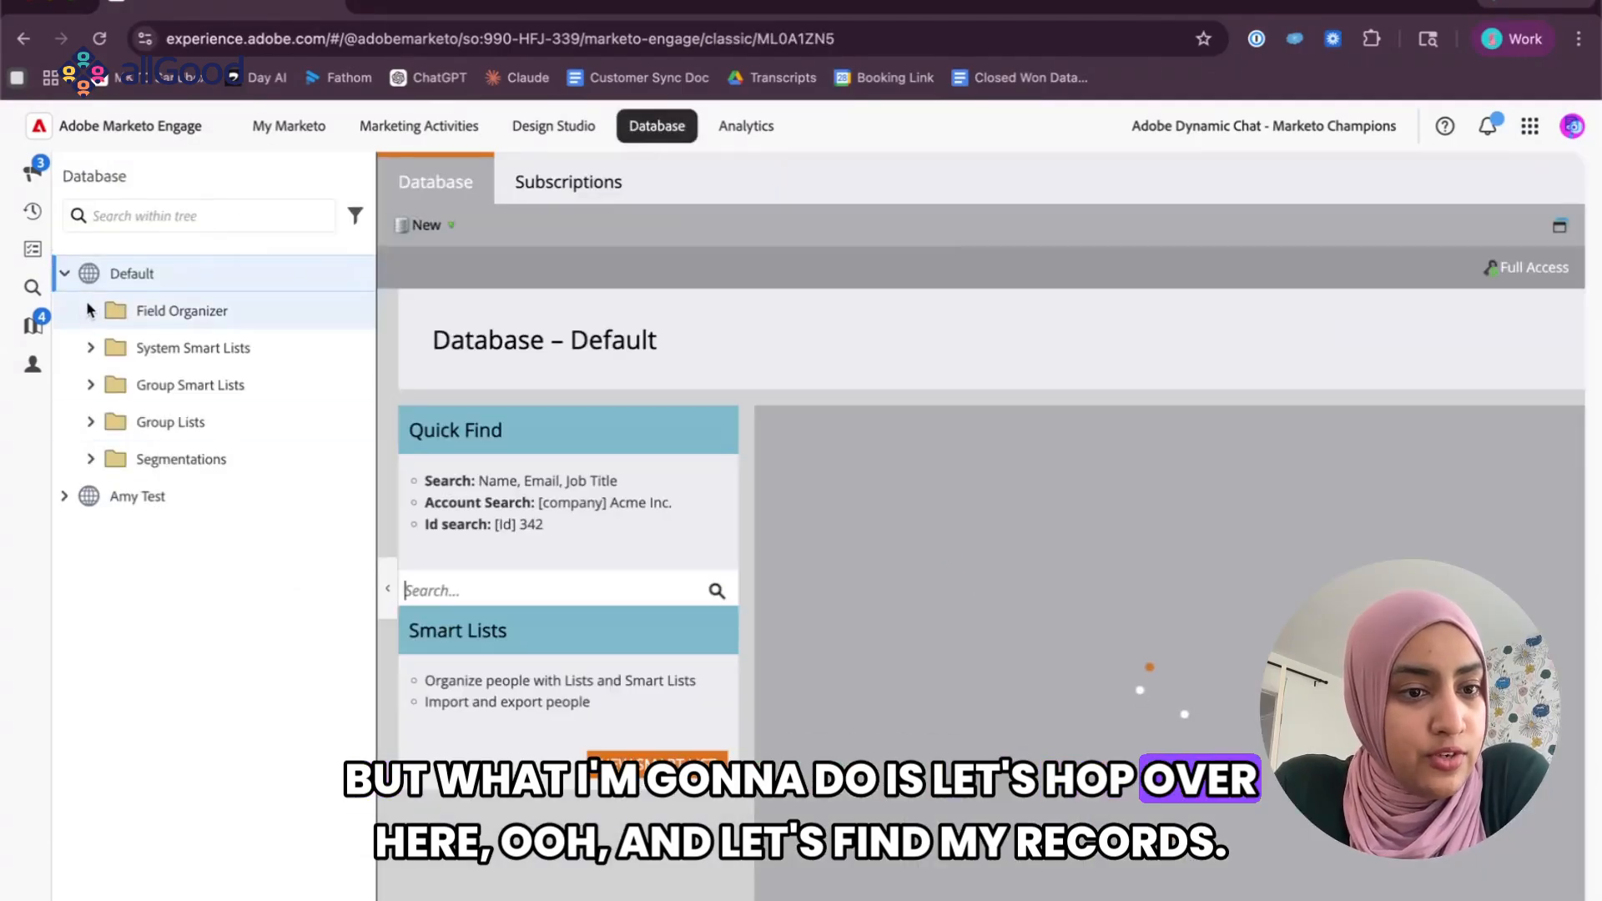
pyautogui.click(90, 349)
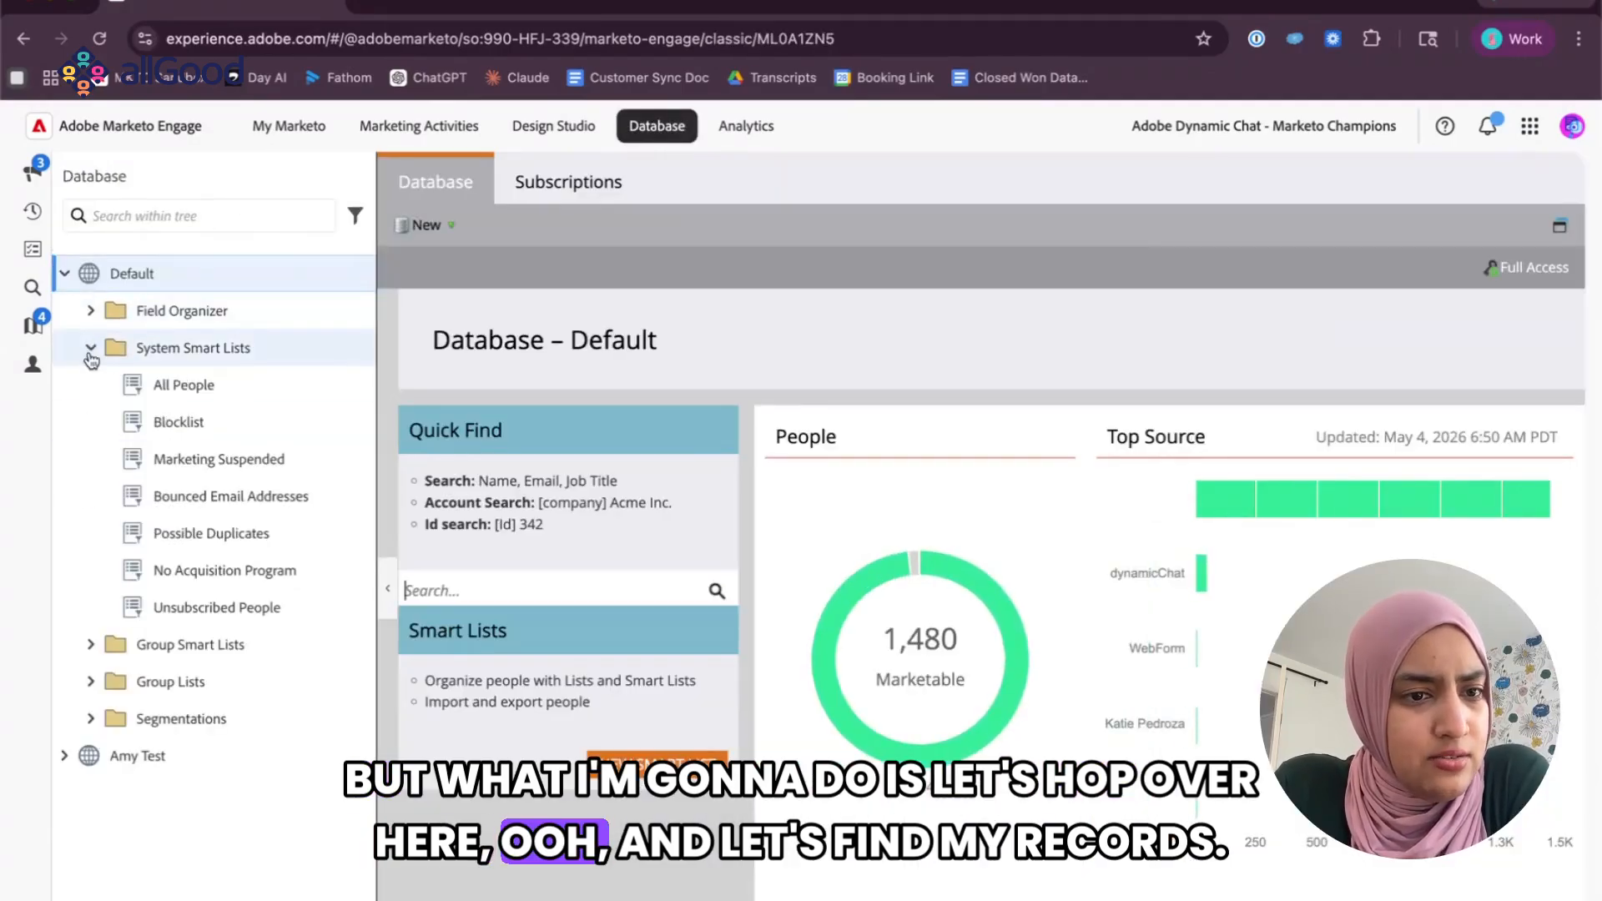
pyautogui.click(90, 350)
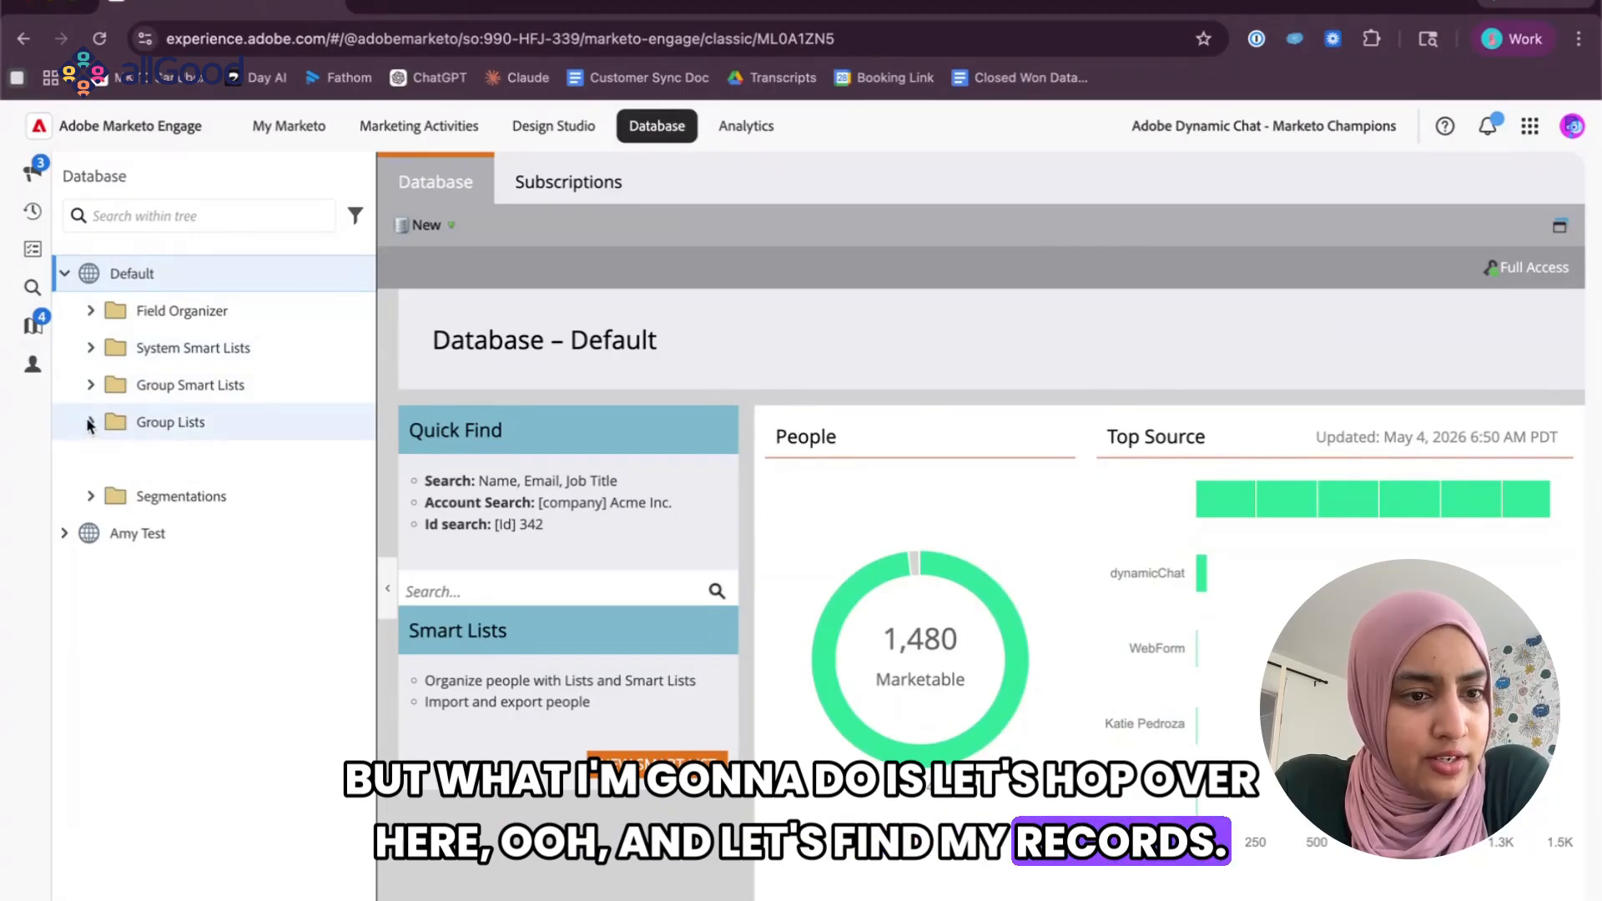
pyautogui.click(90, 423)
pyautogui.click(191, 538)
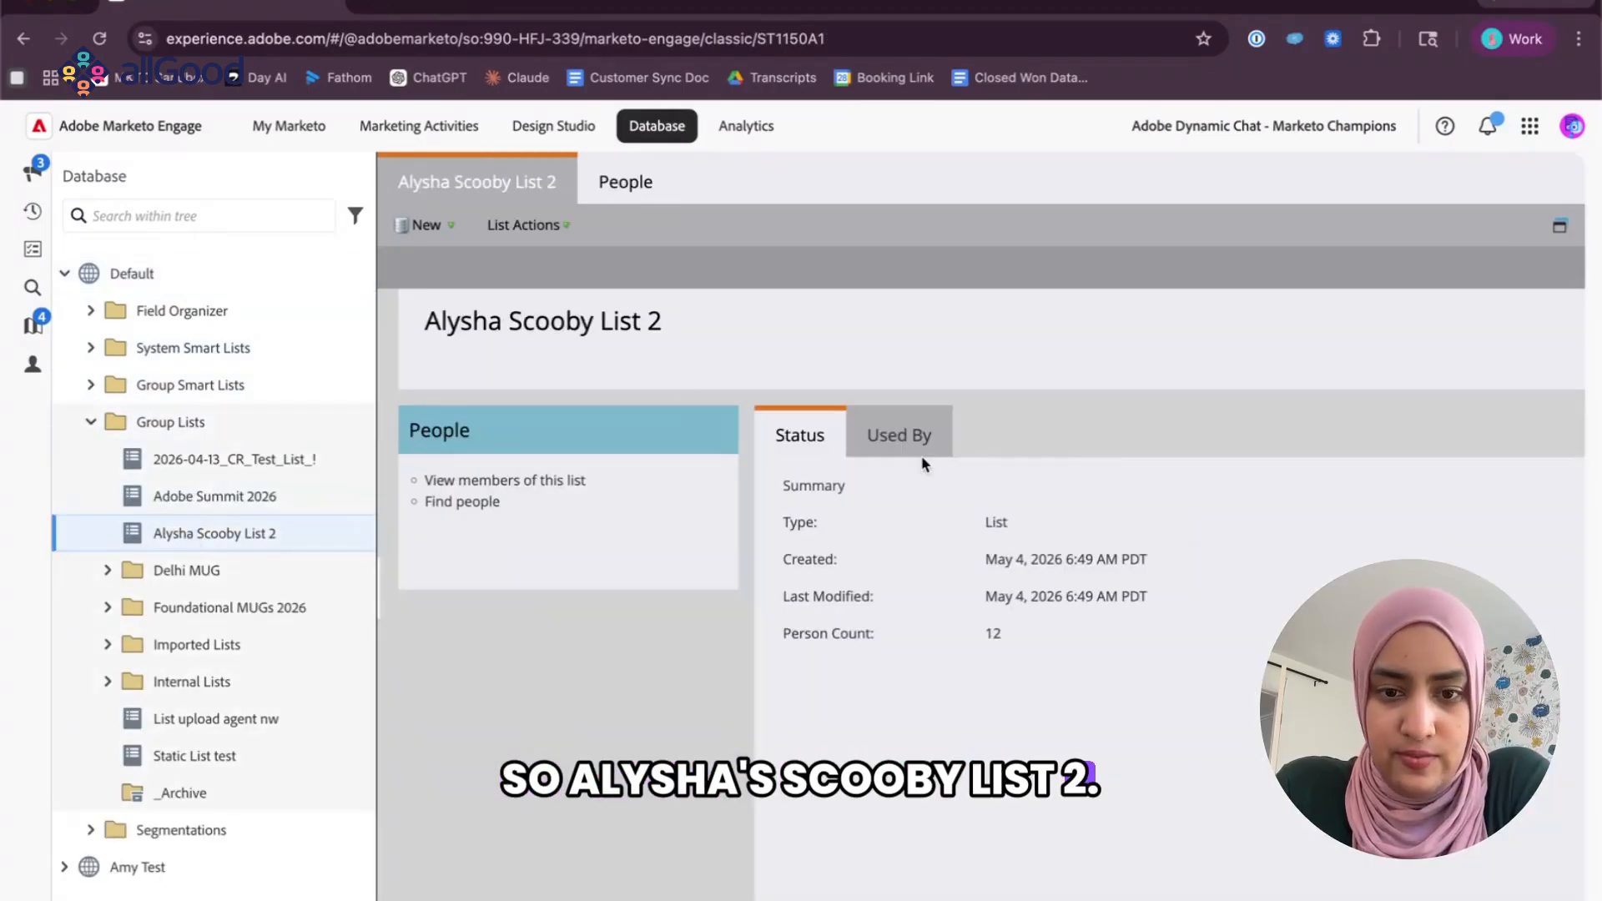
pyautogui.click(615, 185)
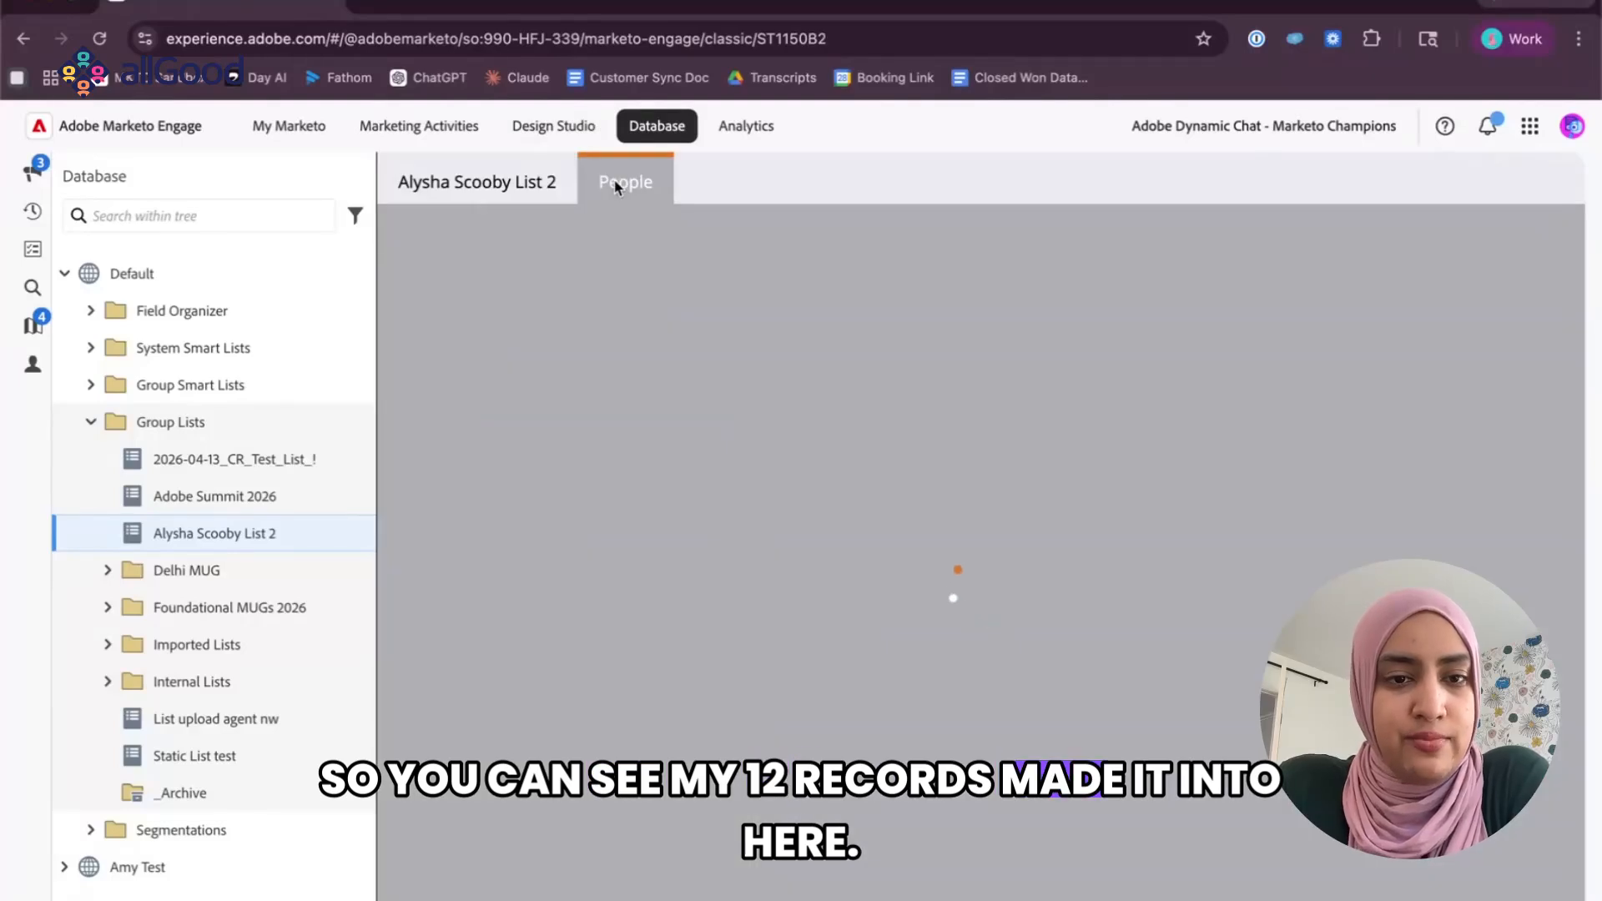